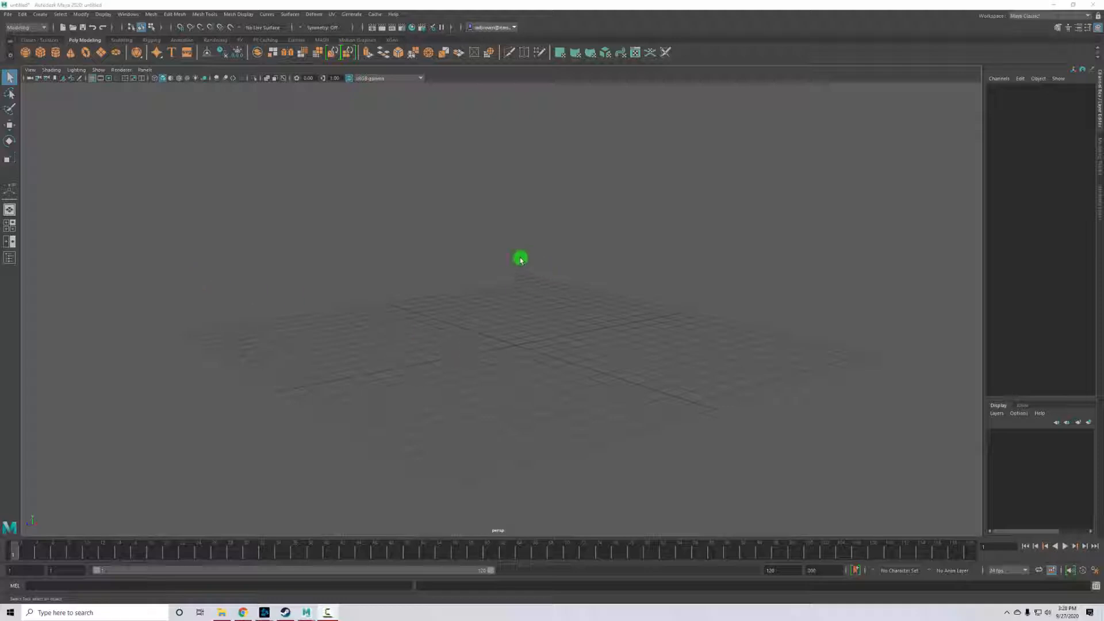
Create a polygon cube and stretch it into a tower with Y scale about 10.03, raised to about 5.16 on Y.
click(39, 52)
key(r)
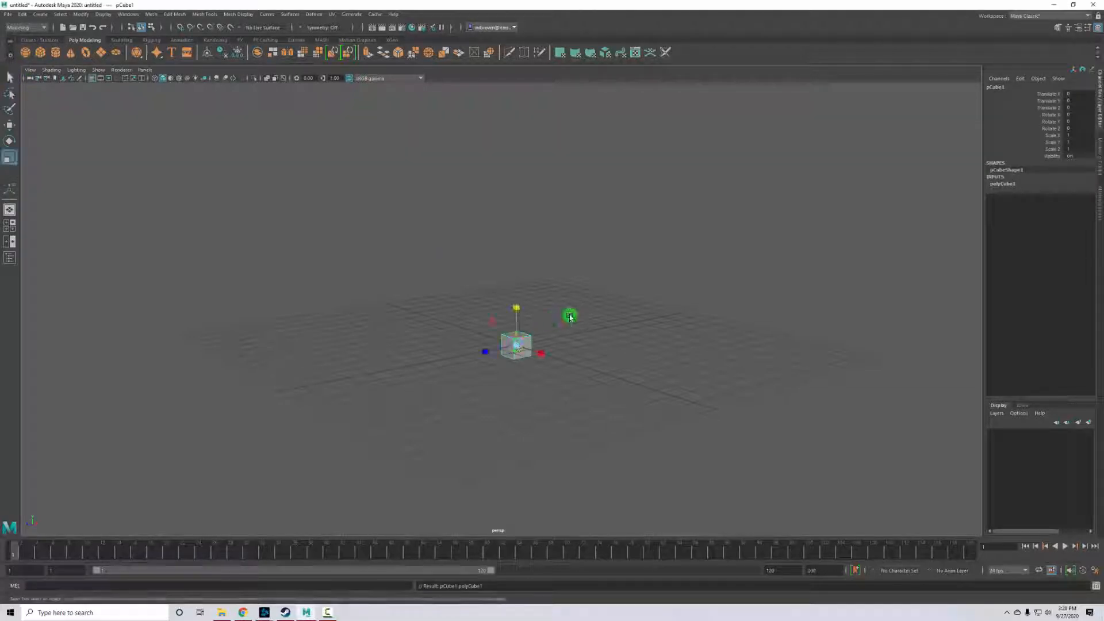
drag(516, 308, 507, 92)
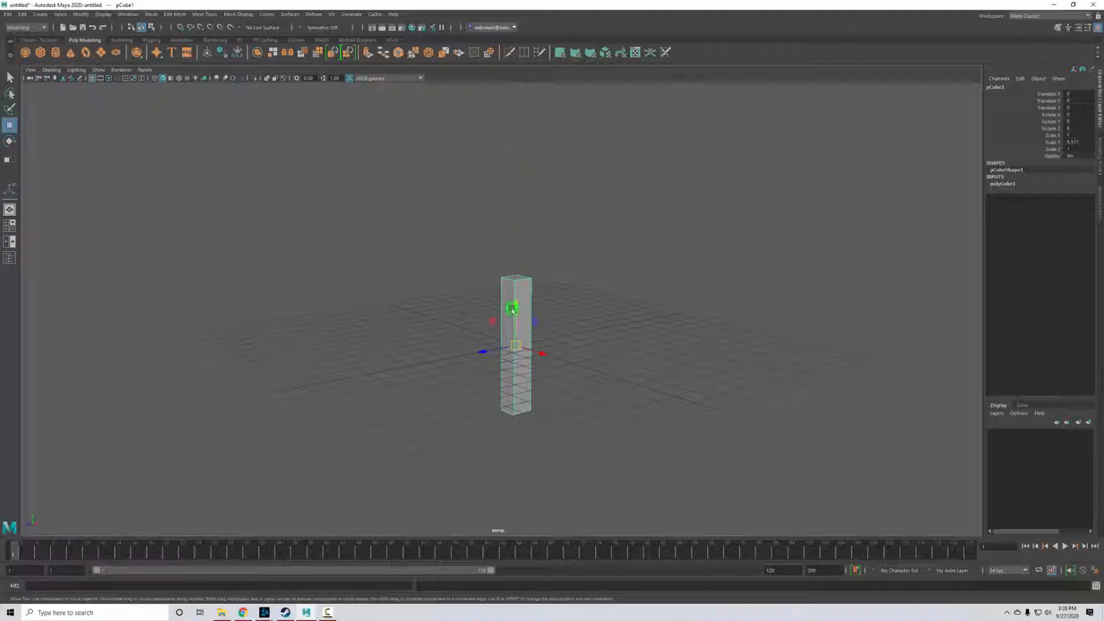
drag(516, 304, 519, 226)
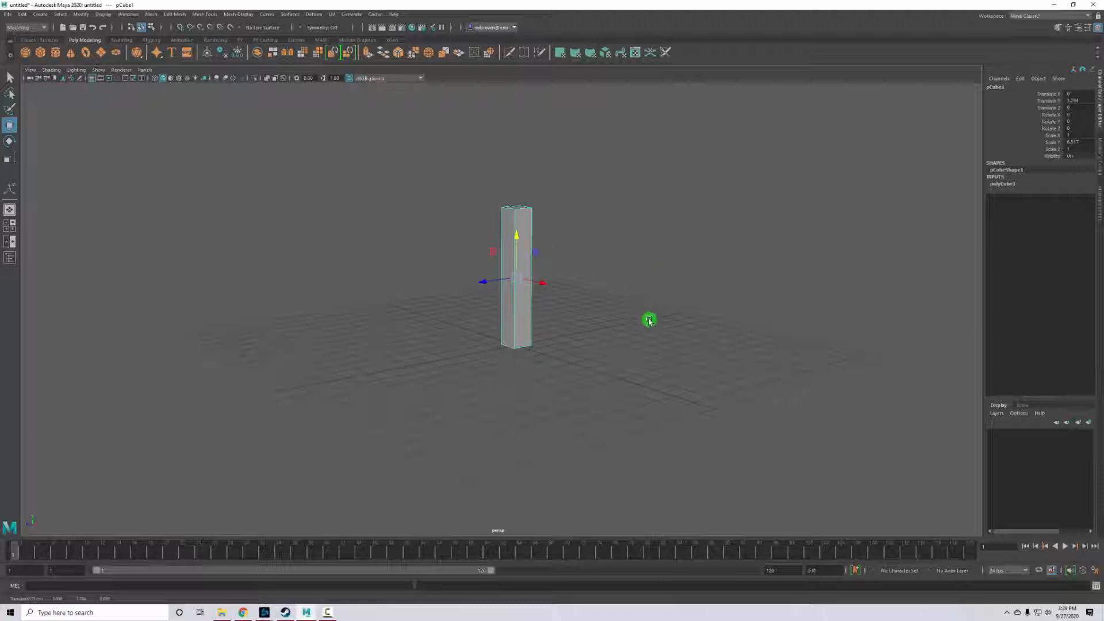
key(r)
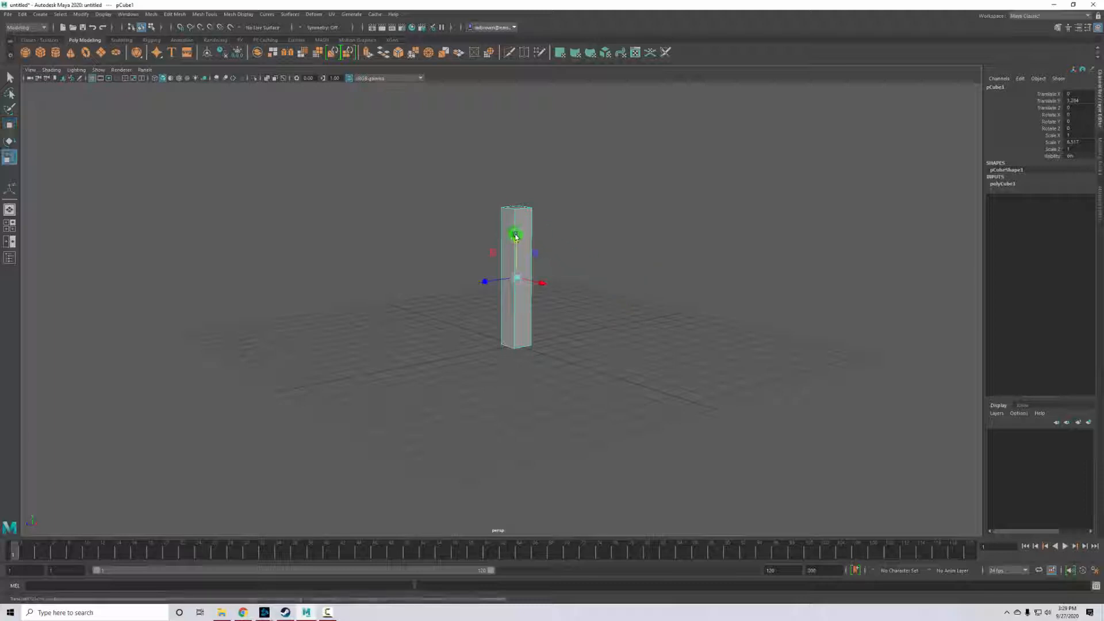
drag(518, 234, 518, 200)
key(w)
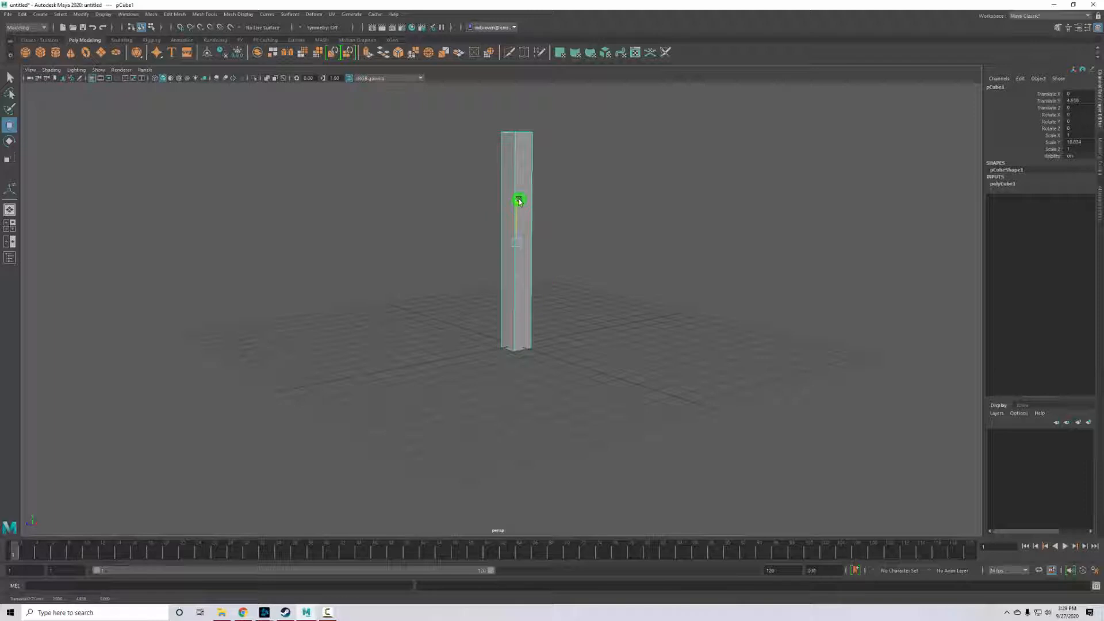
middle_drag(658, 180, 573, 178)
alt+middle_drag(638, 239, 569, 295)
alt+drag(638, 304, 617, 297)
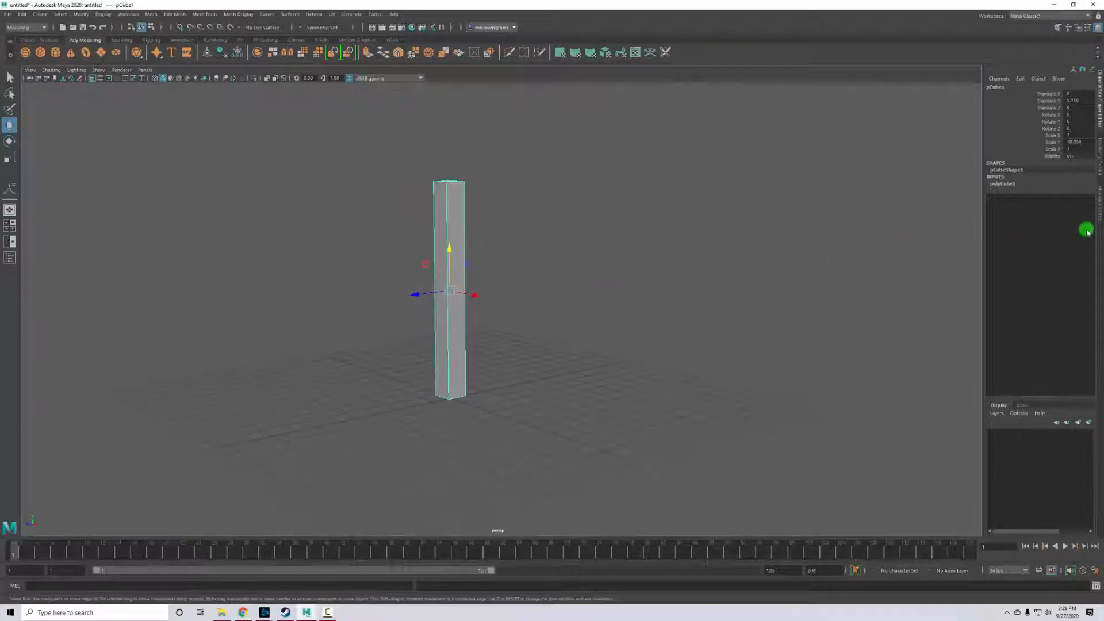
Set the tower's subdivisions to 5 in width, 10 in height and 5 in depth.
click(1003, 184)
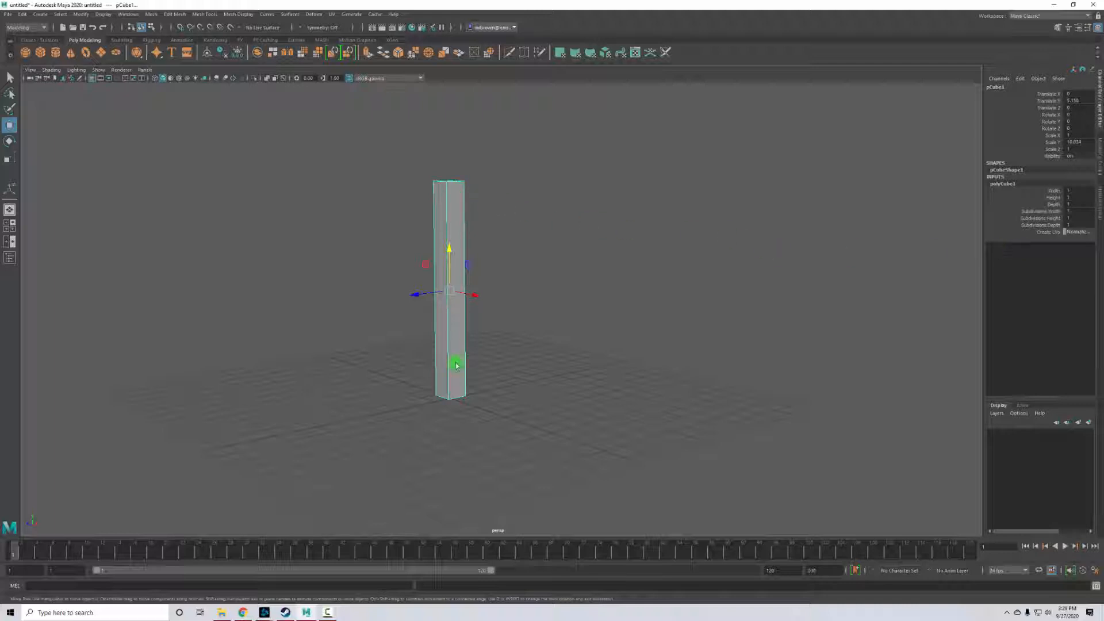
click(1075, 211)
key(Return)
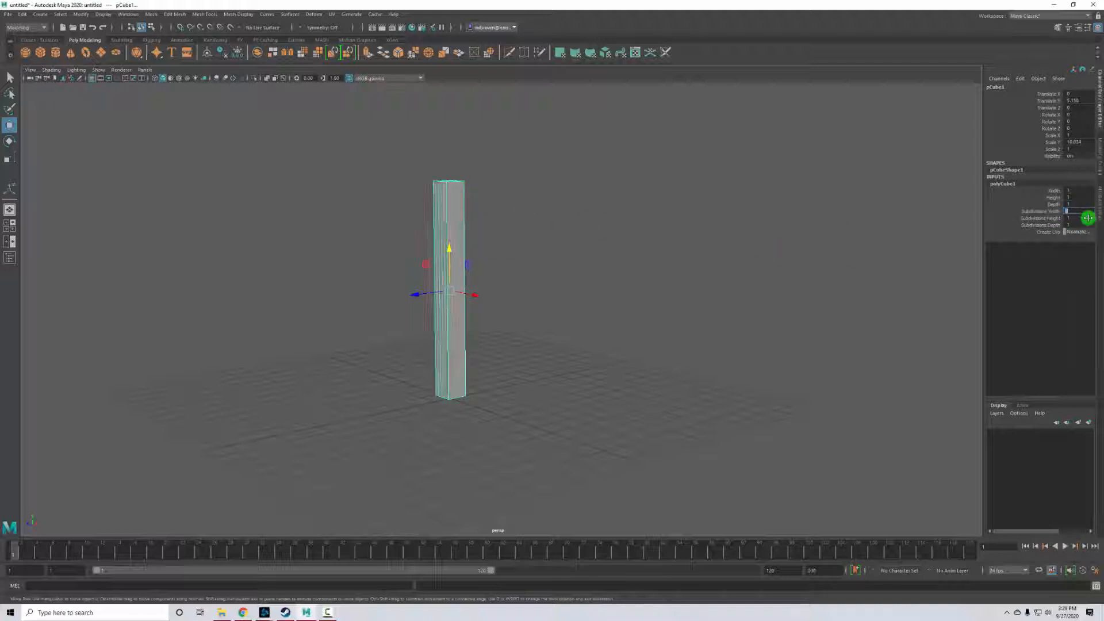
click(1076, 219)
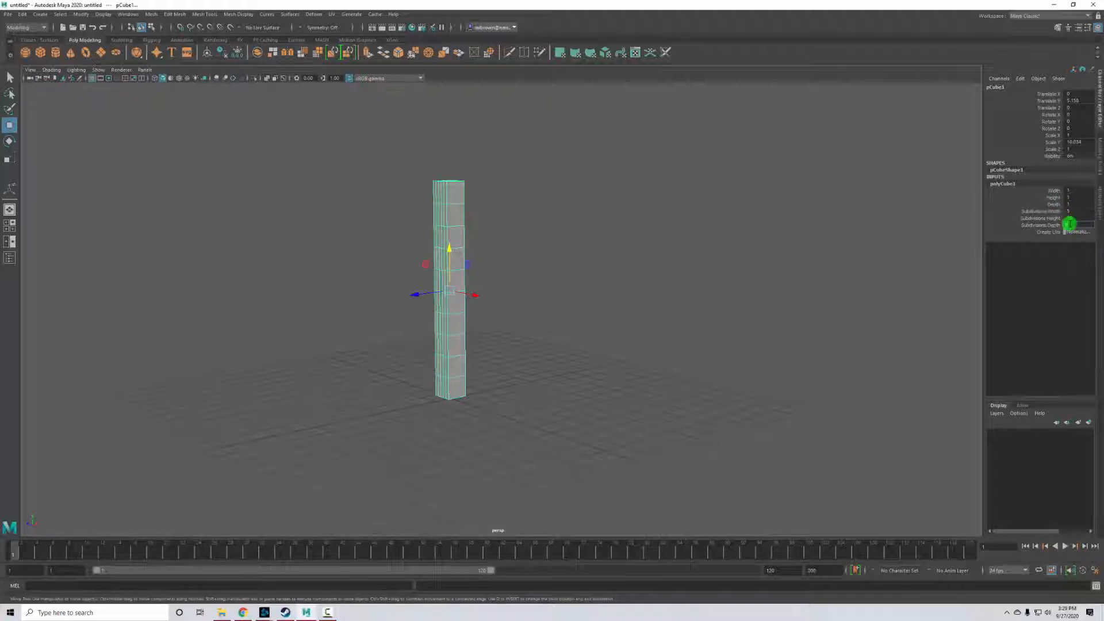
click(1068, 224)
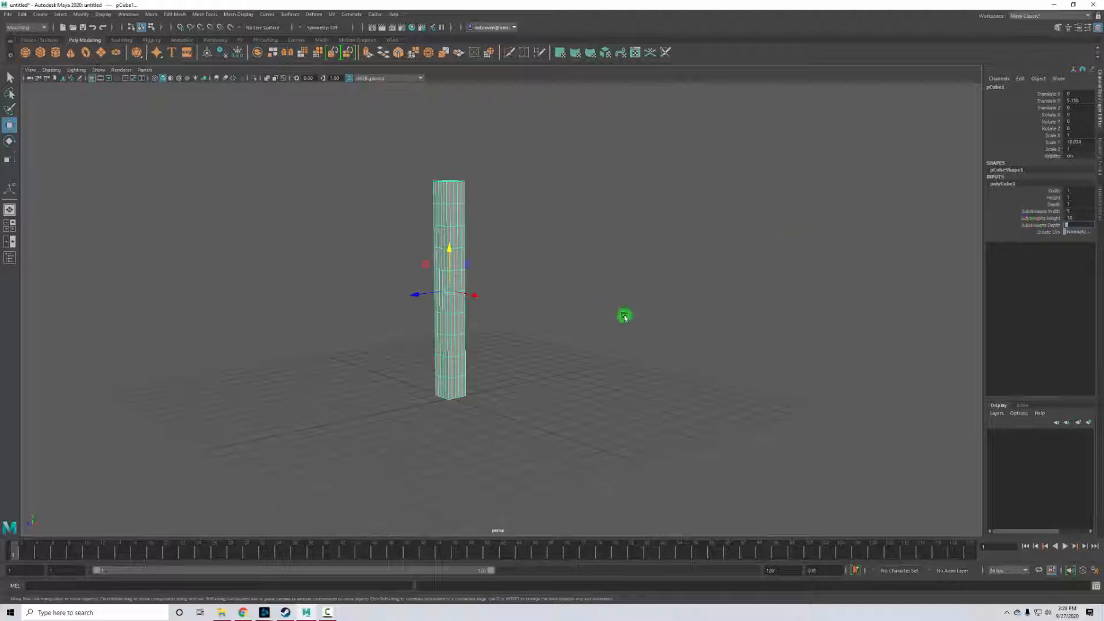
Examine the subdivided tower from several angles and in the four-view layout.
mouse_move(562, 351)
alt+mouse_down()
mouse_move(544, 340)
mouse_move(599, 357)
mouse_move(402, 342)
mouse_move(627, 354)
mouse_move(606, 343)
mouse_move(589, 374)
mouse_move(561, 368)
alt+mouse_up()
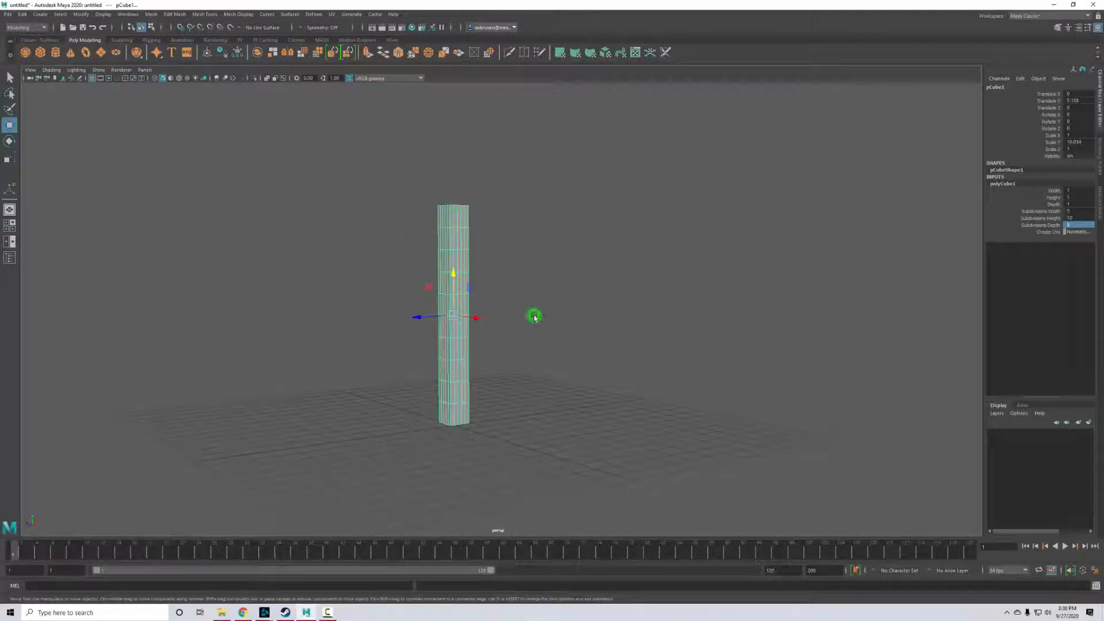
alt+drag(599, 362, 566, 357)
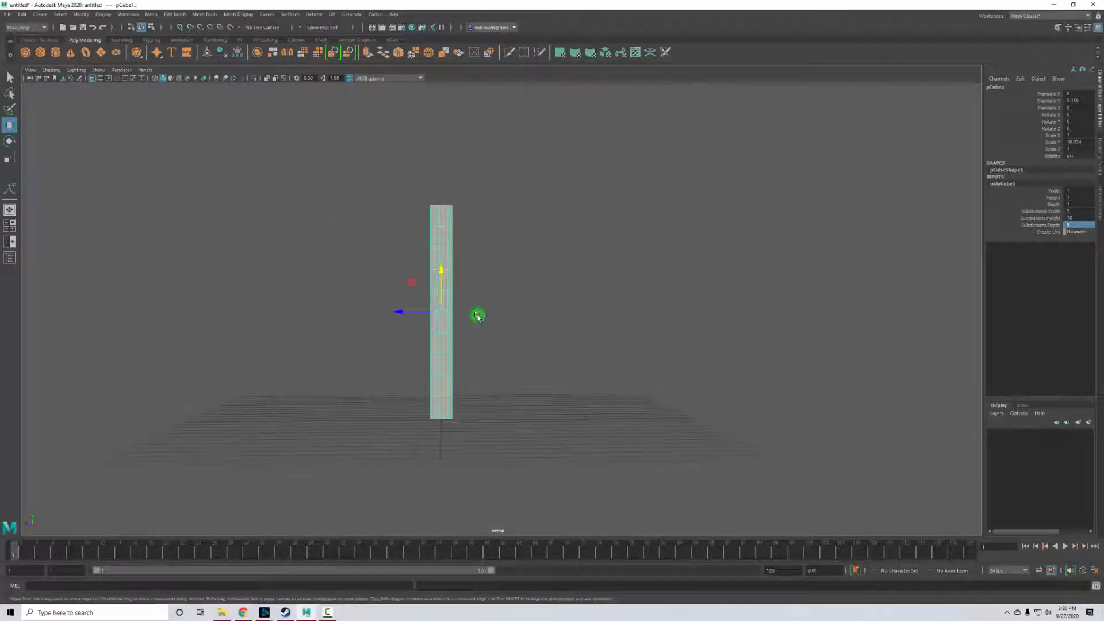
alt+drag(477, 316, 591, 352)
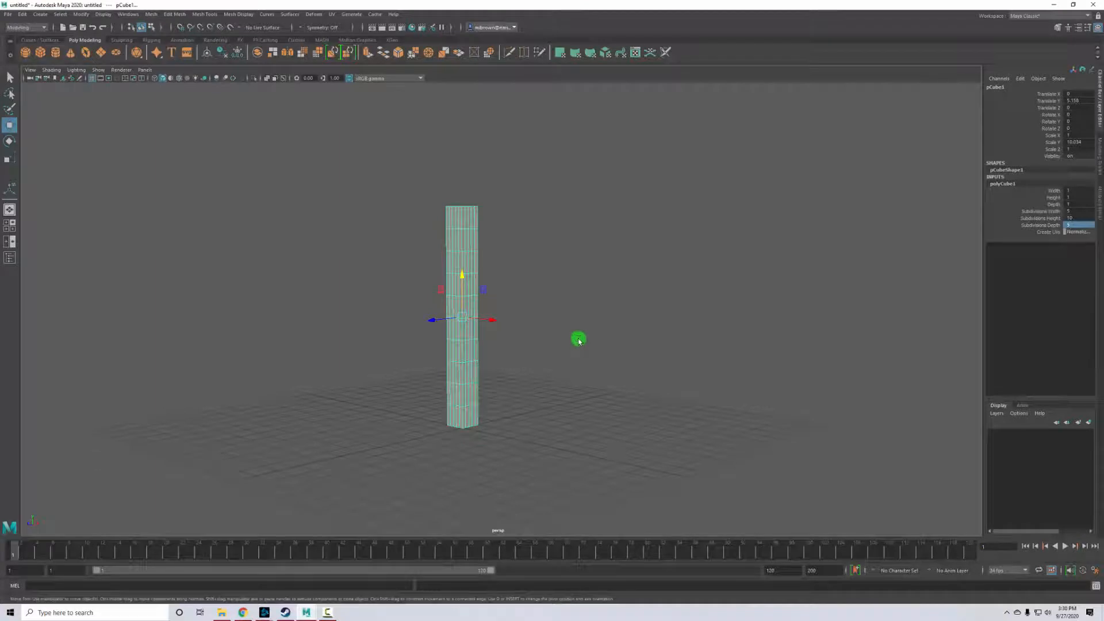
key(space)
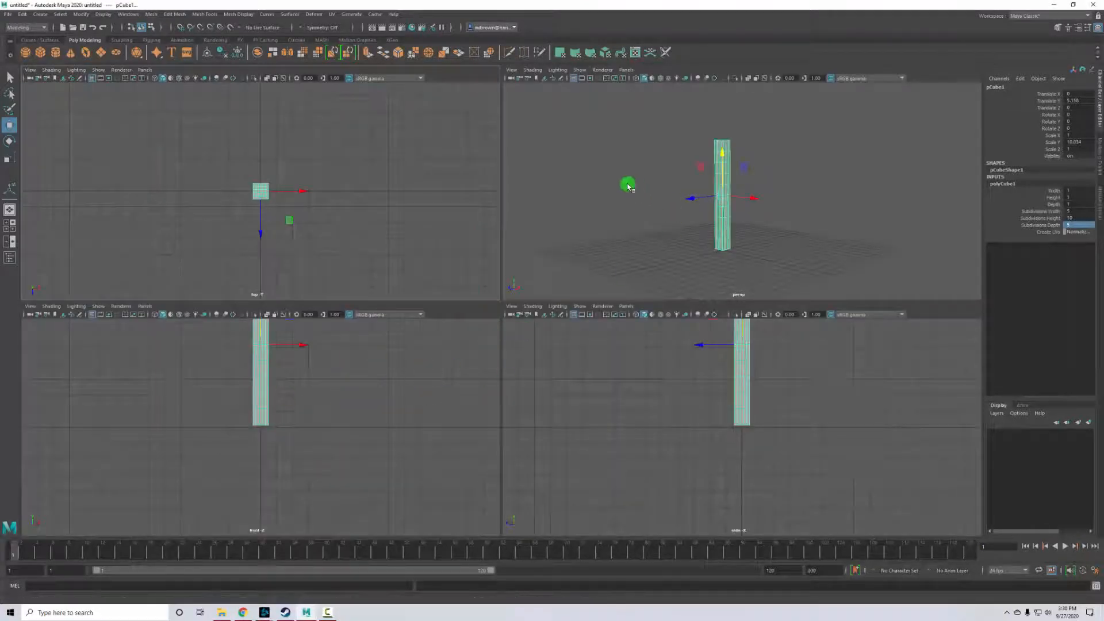
key(space)
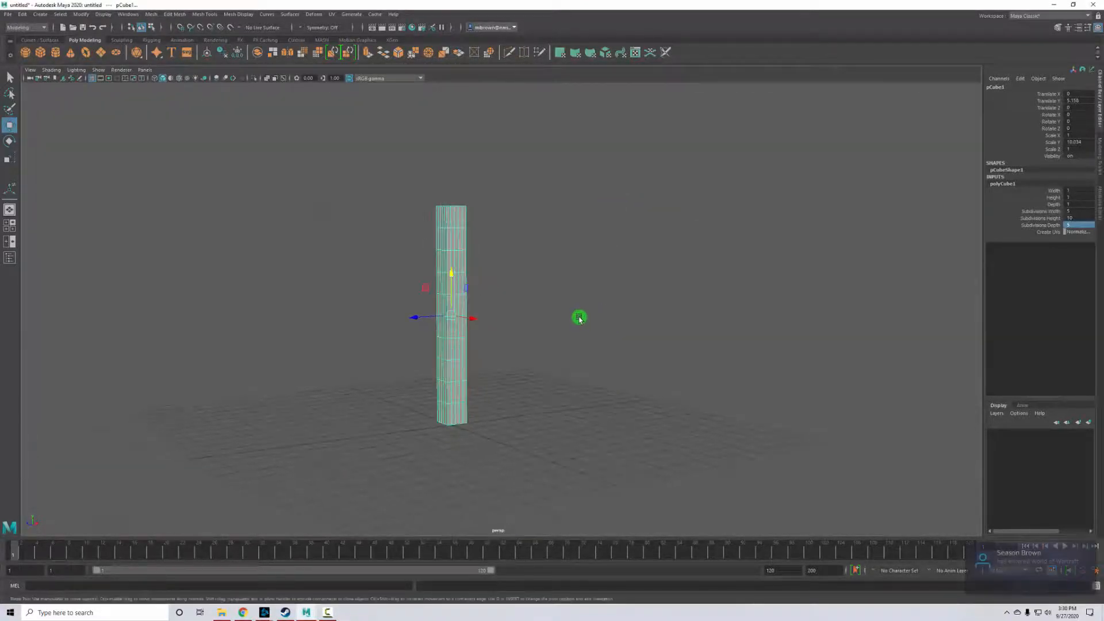
scroll(579, 318, up, 5)
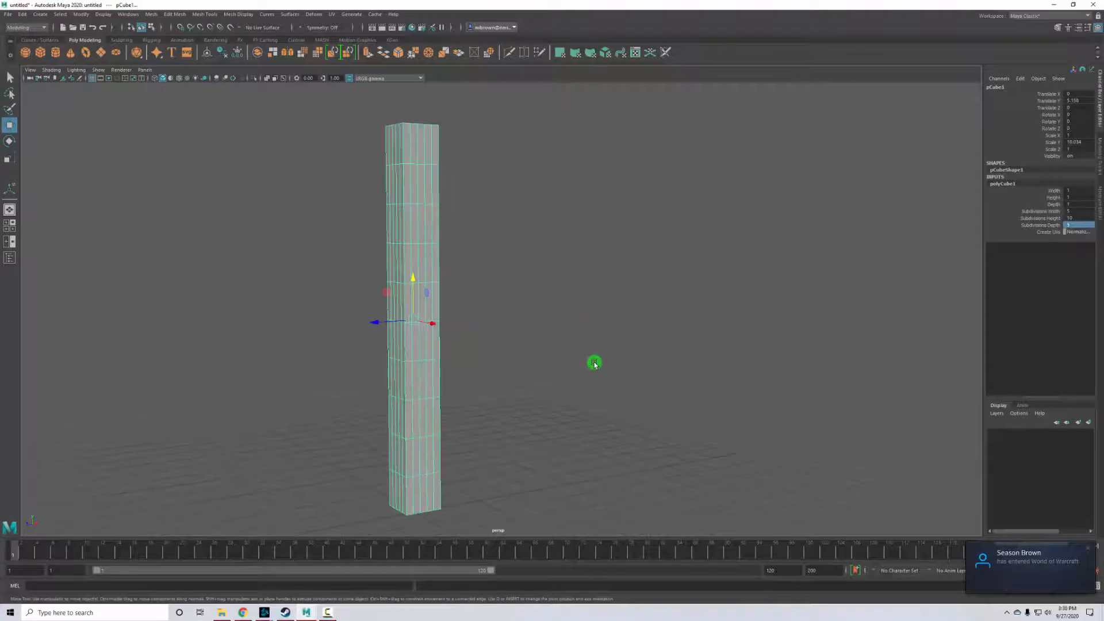
alt+drag(594, 363, 567, 364)
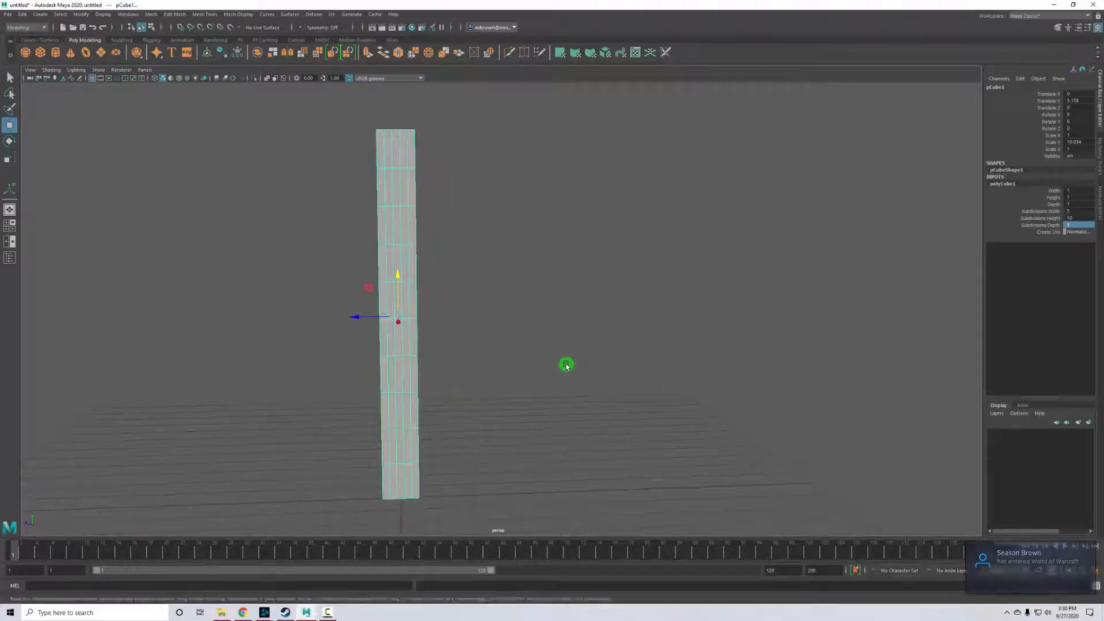
alt+drag(507, 409, 483, 395)
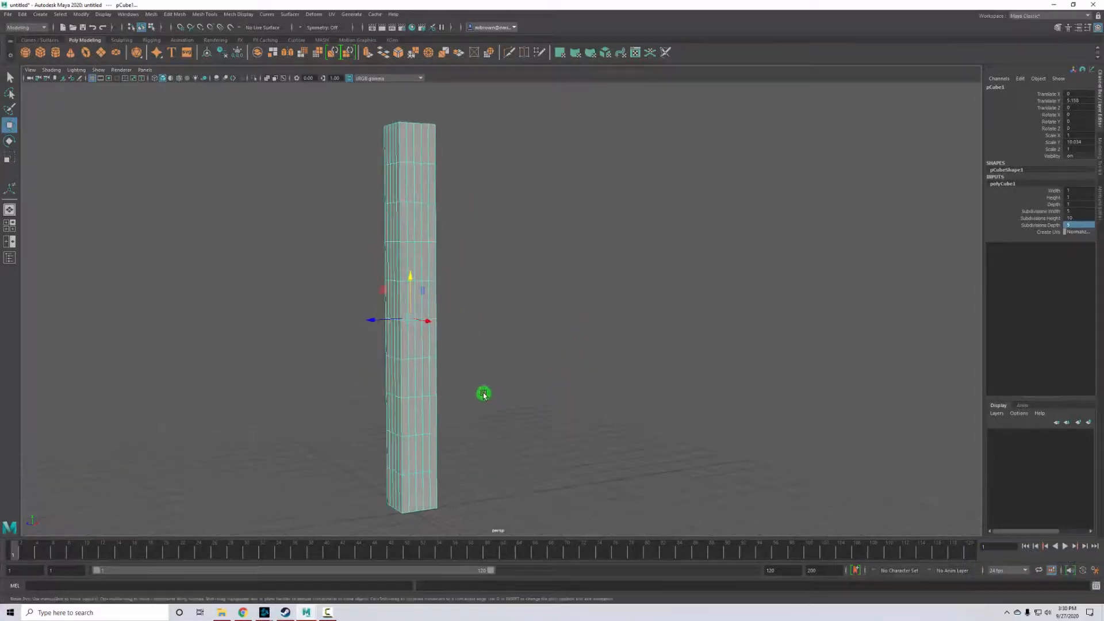
Select the tower's side faces in every row except the bottom one.
right_drag(402, 359, 433, 375)
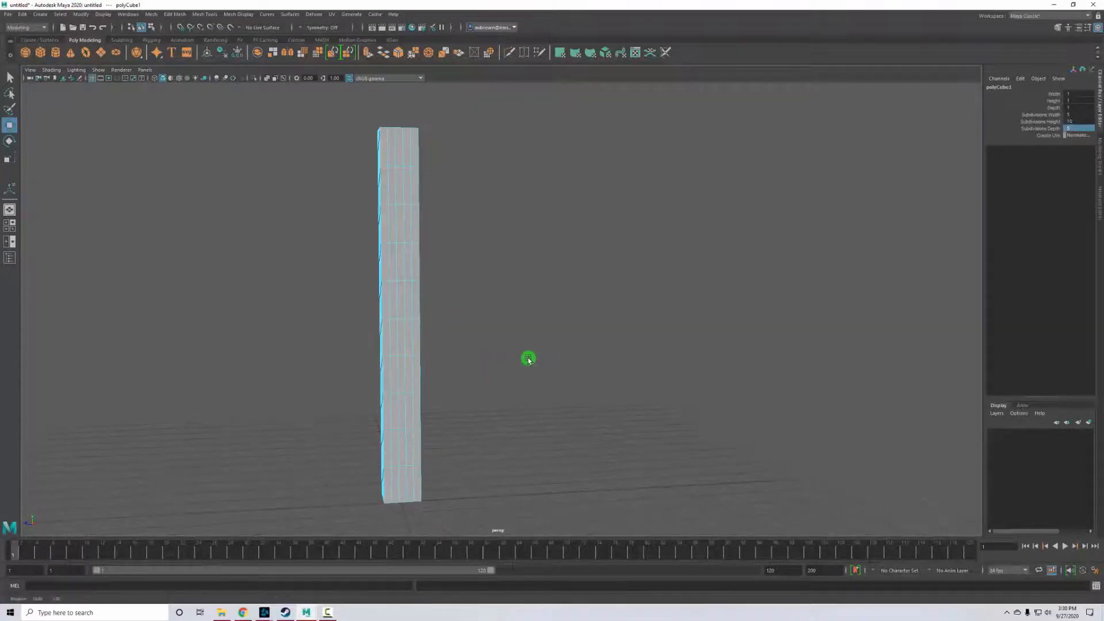
drag(352, 159, 460, 433)
alt+drag(476, 384, 525, 382)
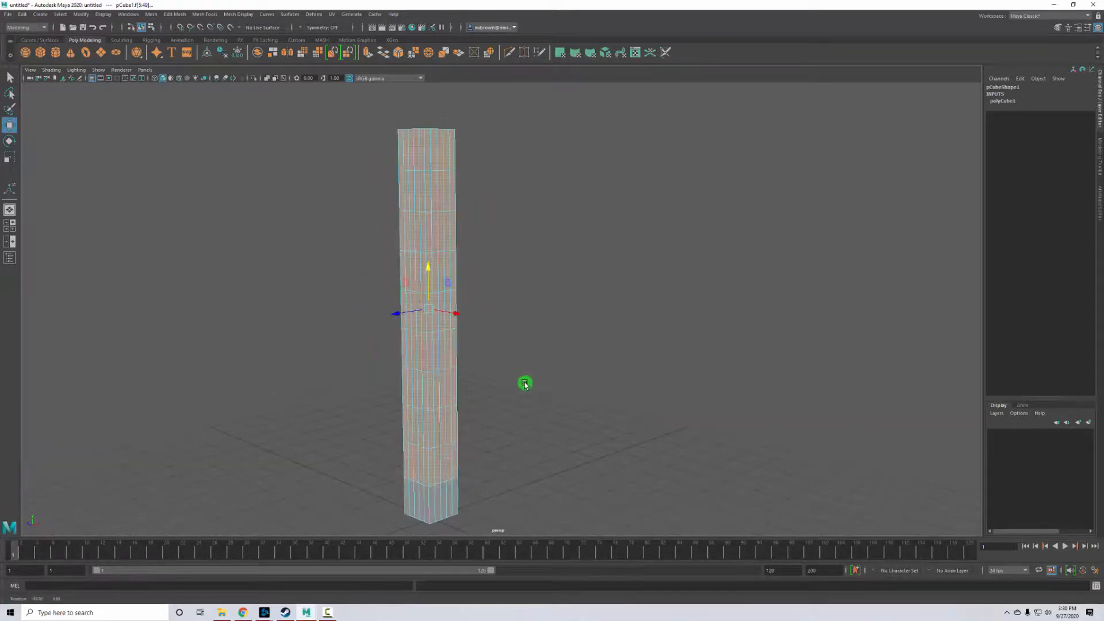
click(174, 13)
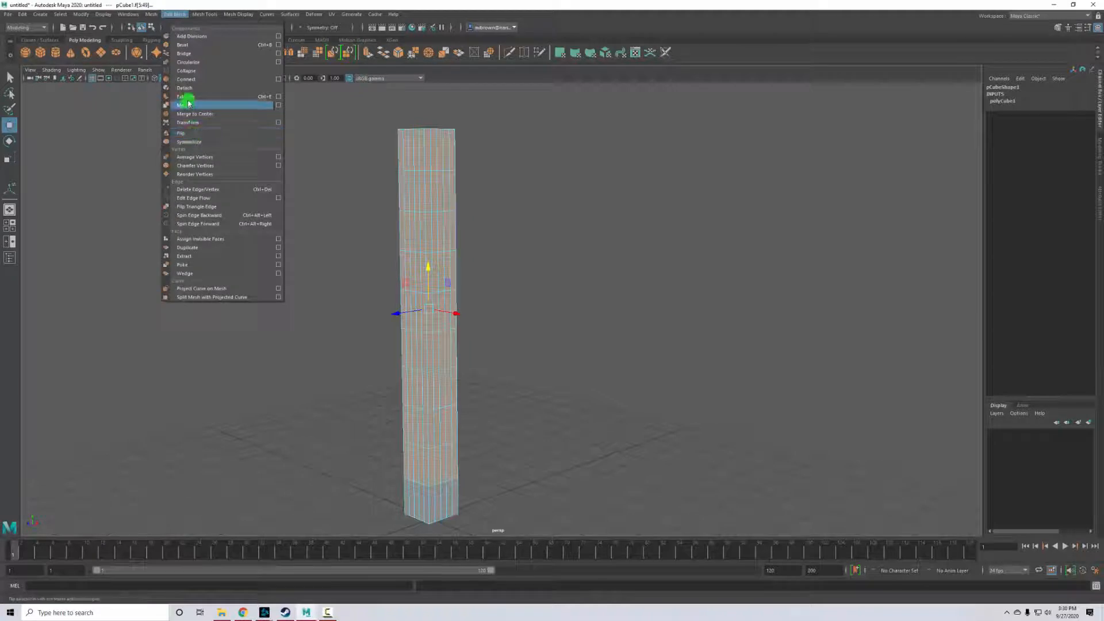
click(278, 97)
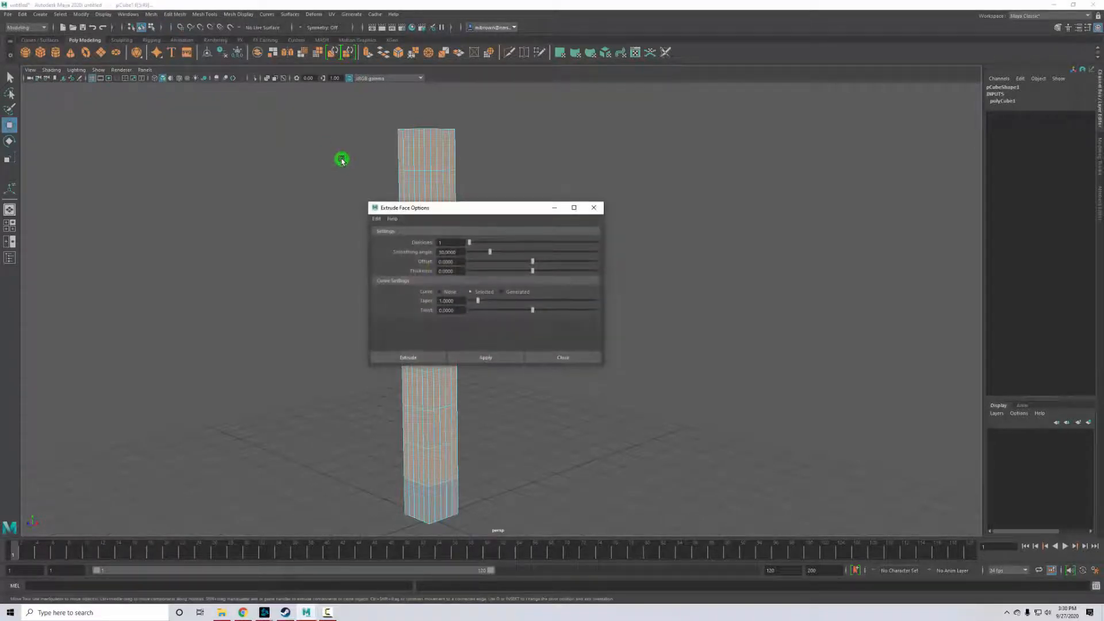
click(580, 358)
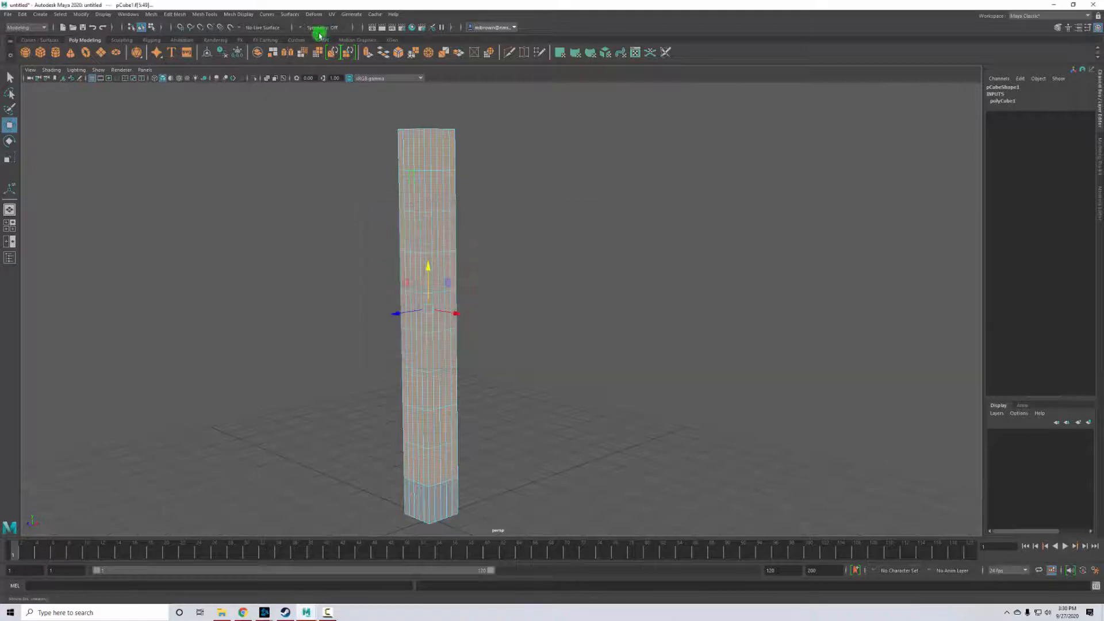
Extrude the selected faces with Keep Faces Together off and scale each face uniformly to about 0.85.
click(181, 16)
click(196, 98)
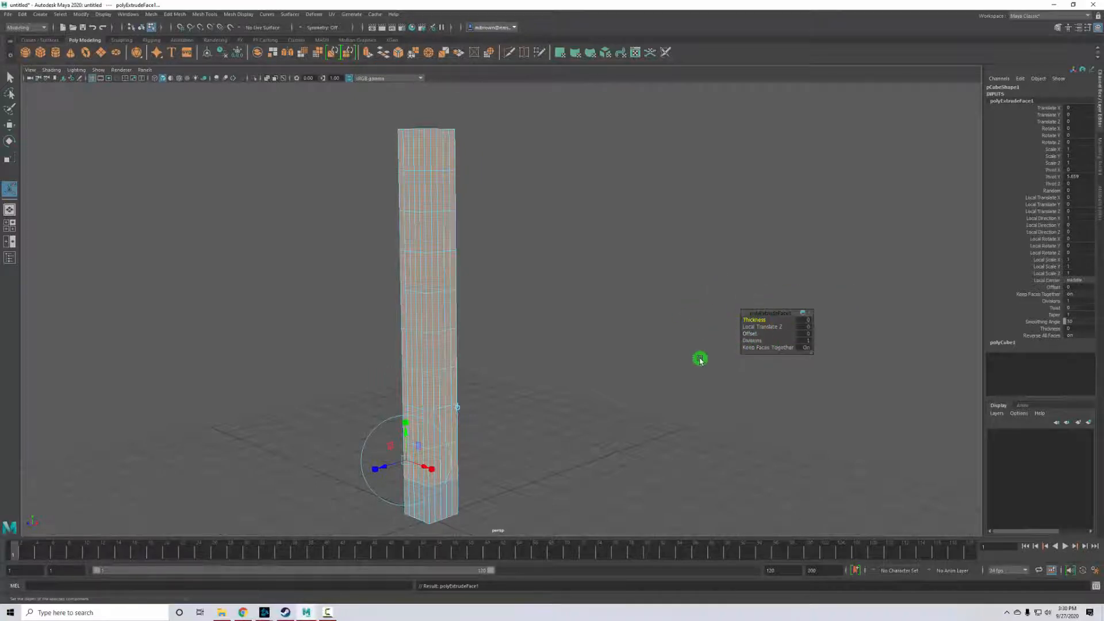
click(407, 424)
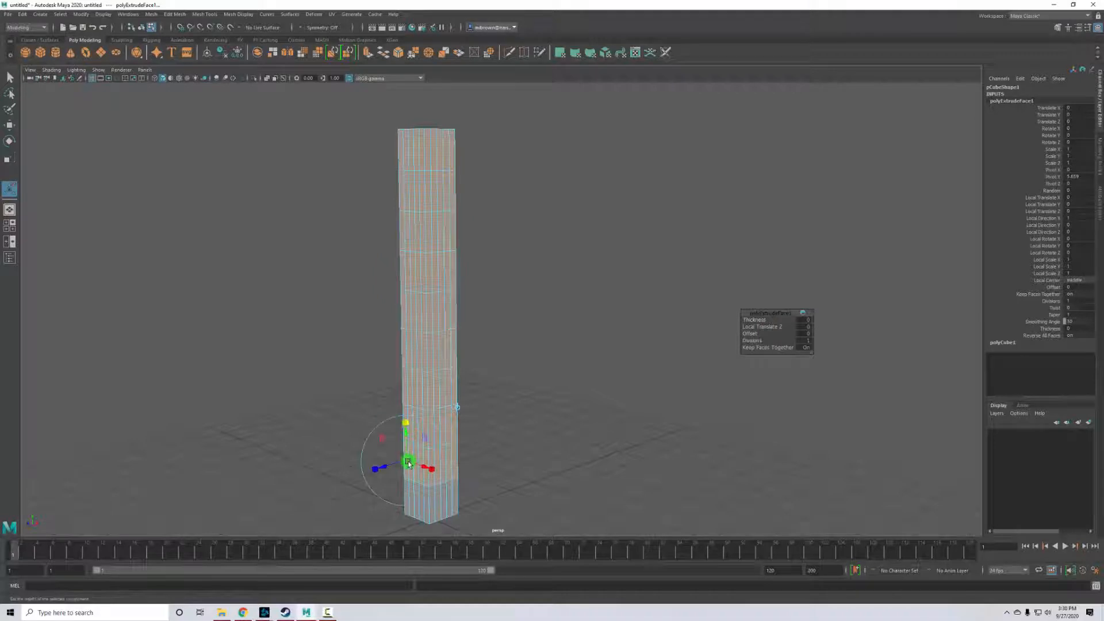
drag(408, 463, 439, 408)
key(ctrl+z)
click(805, 347)
drag(410, 463, 405, 464)
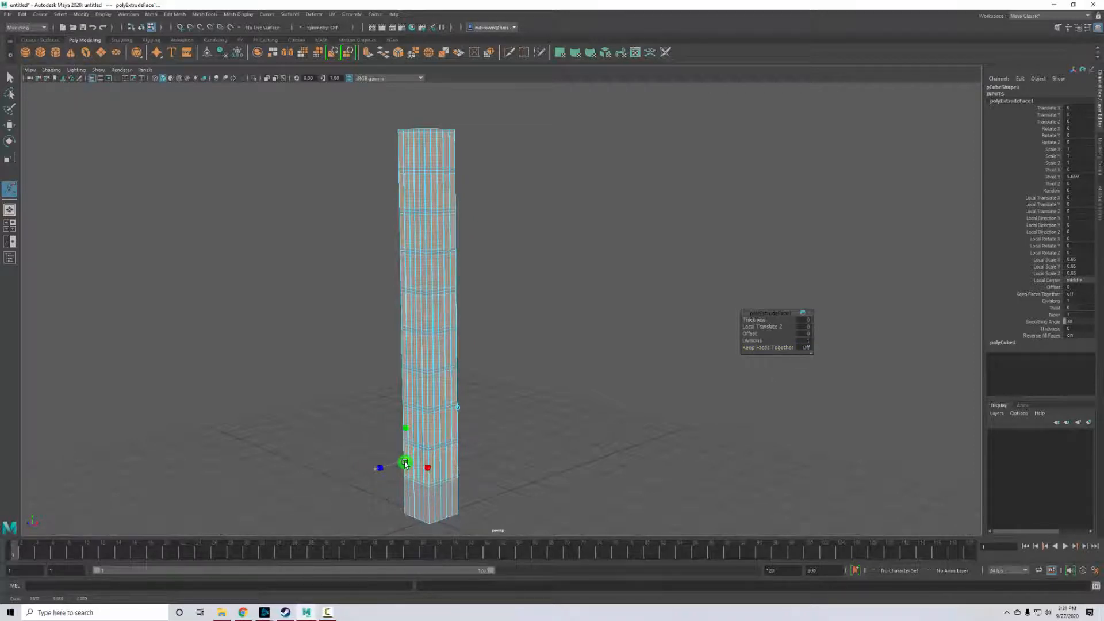
Narrow the extruded faces to a local X scale of about 0.6 to leave gaps between the columns.
key(ctrl+e)
drag(432, 470, 426, 470)
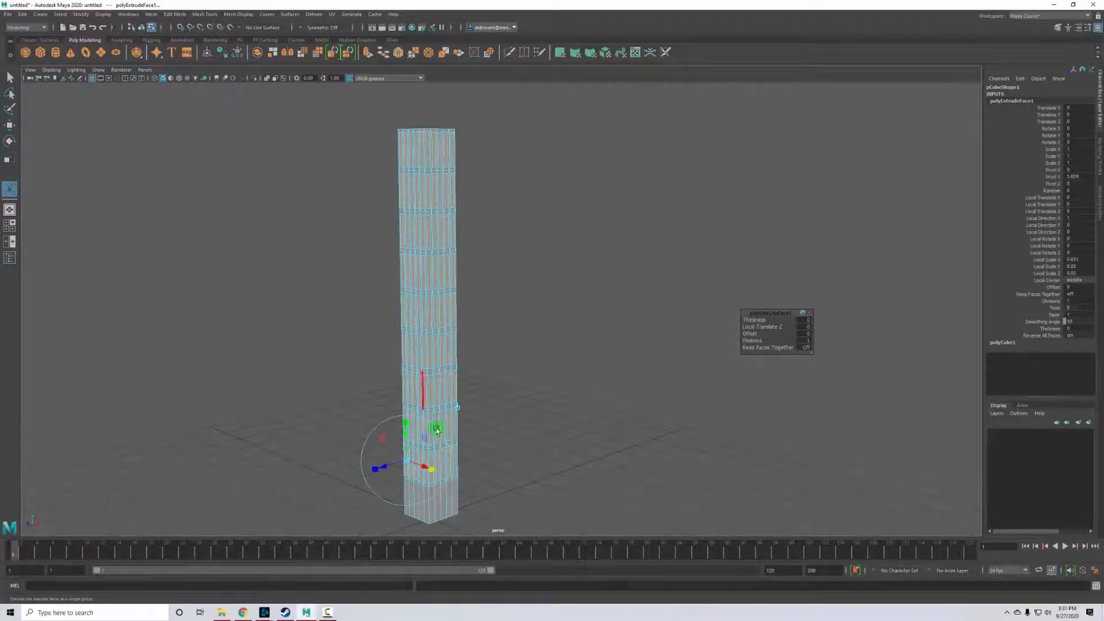
scroll(566, 232, up, 6)
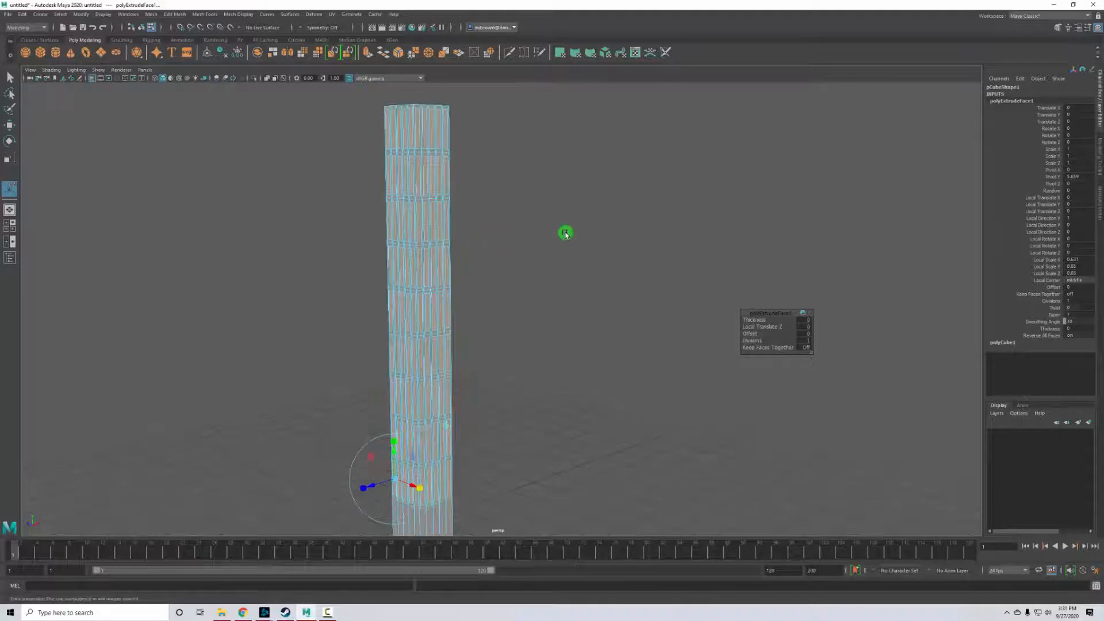
scroll(495, 311, up, 3)
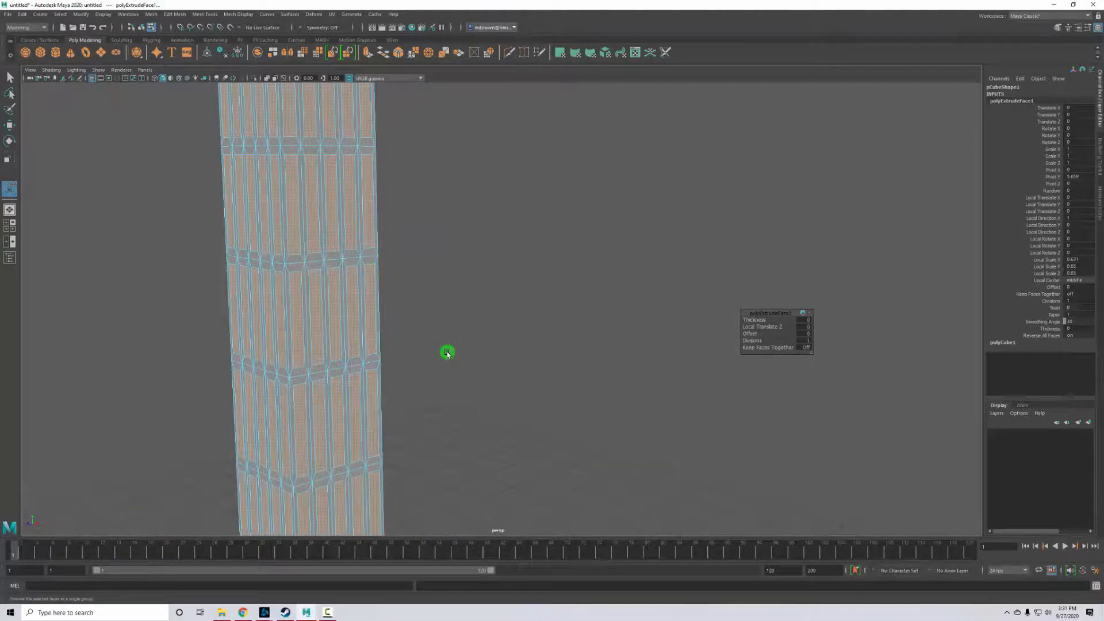
middle_drag(447, 353, 501, 239)
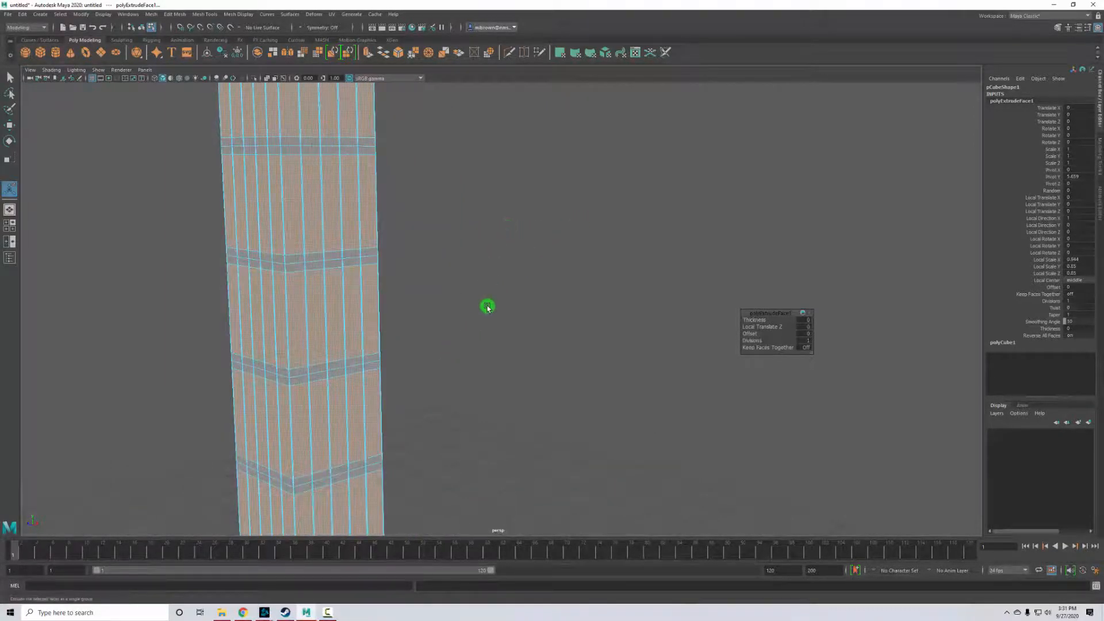
key(ctrl+z)
Extrude the inset faces a second time and push them slightly inward to form recessed panels.
scroll(480, 315, down, 4)
alt+middle_drag(492, 387, 491, 303)
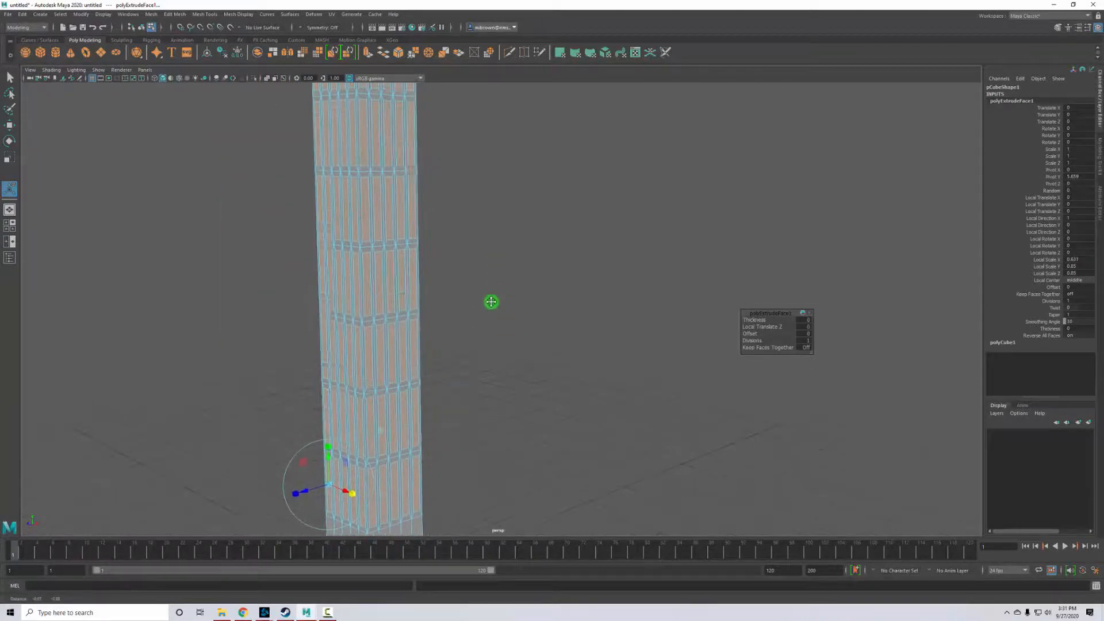
click(175, 14)
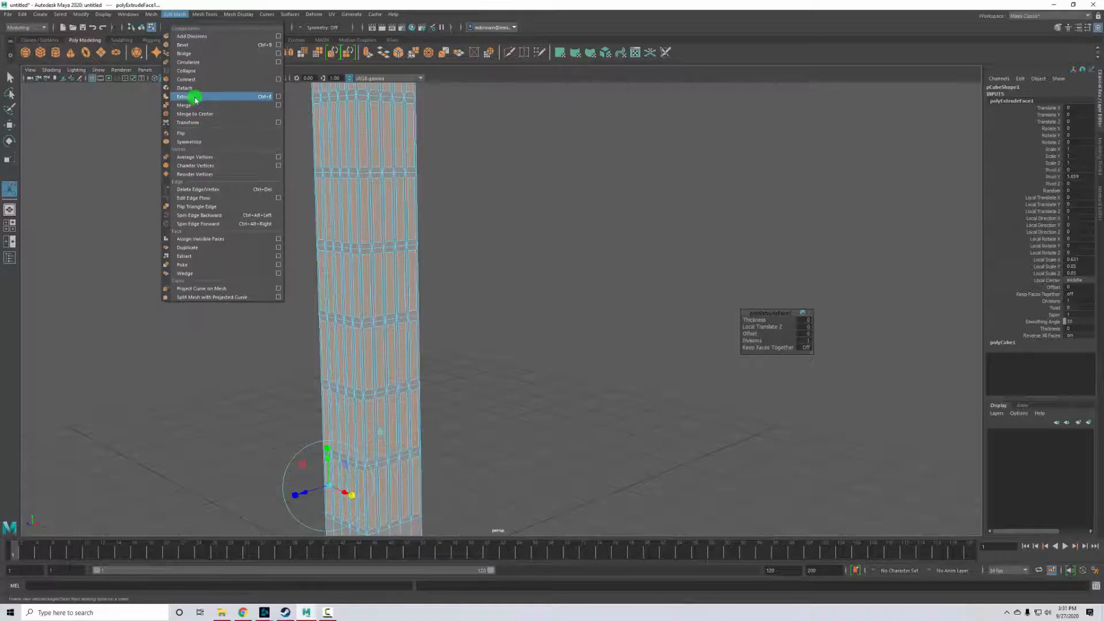
click(196, 98)
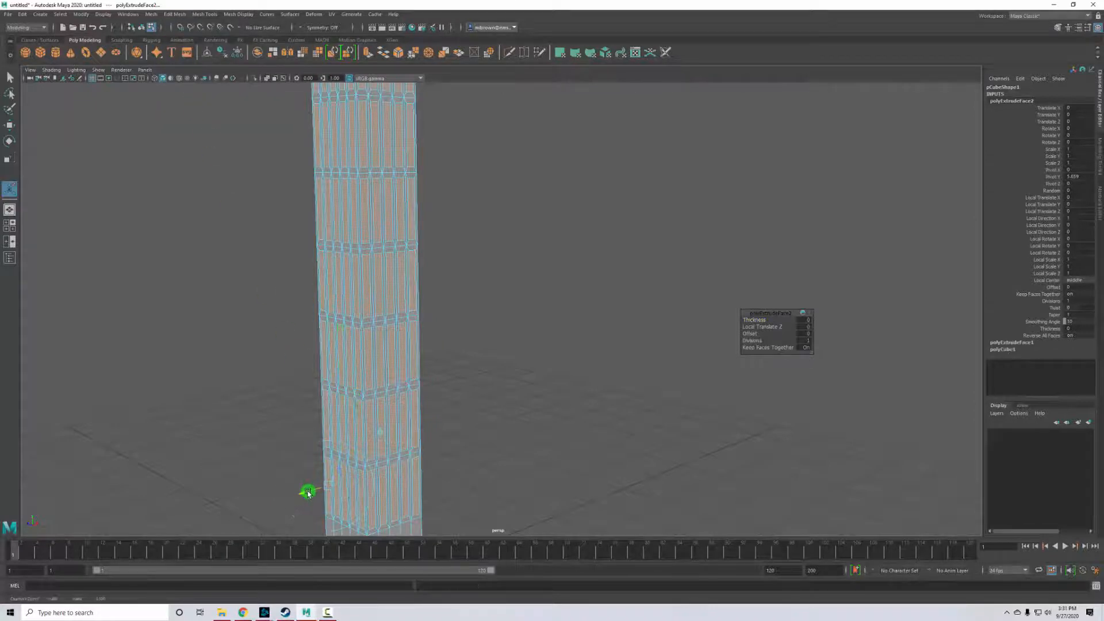
drag(308, 492, 310, 492)
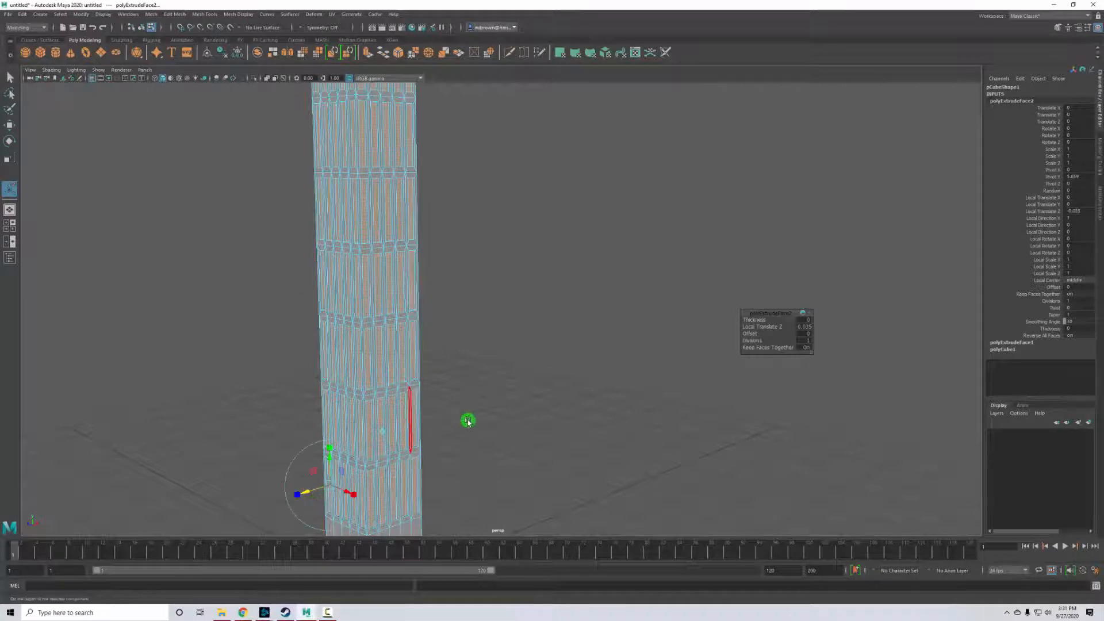
alt+drag(525, 378, 457, 421)
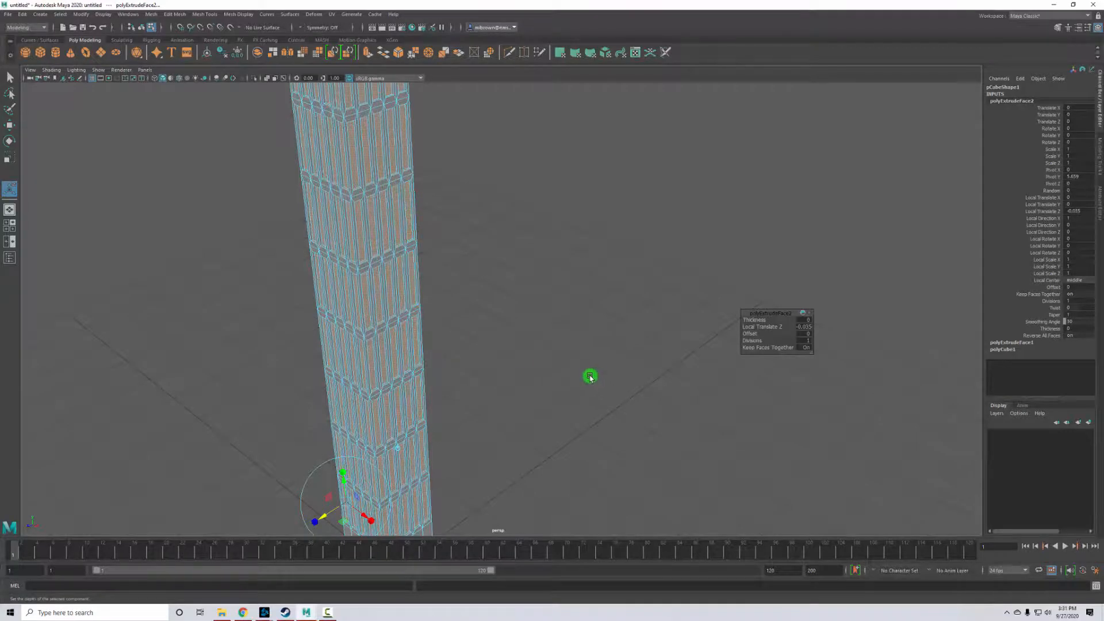
Return the tower to object mode and select it as a whole object.
alt+drag(594, 378, 588, 344)
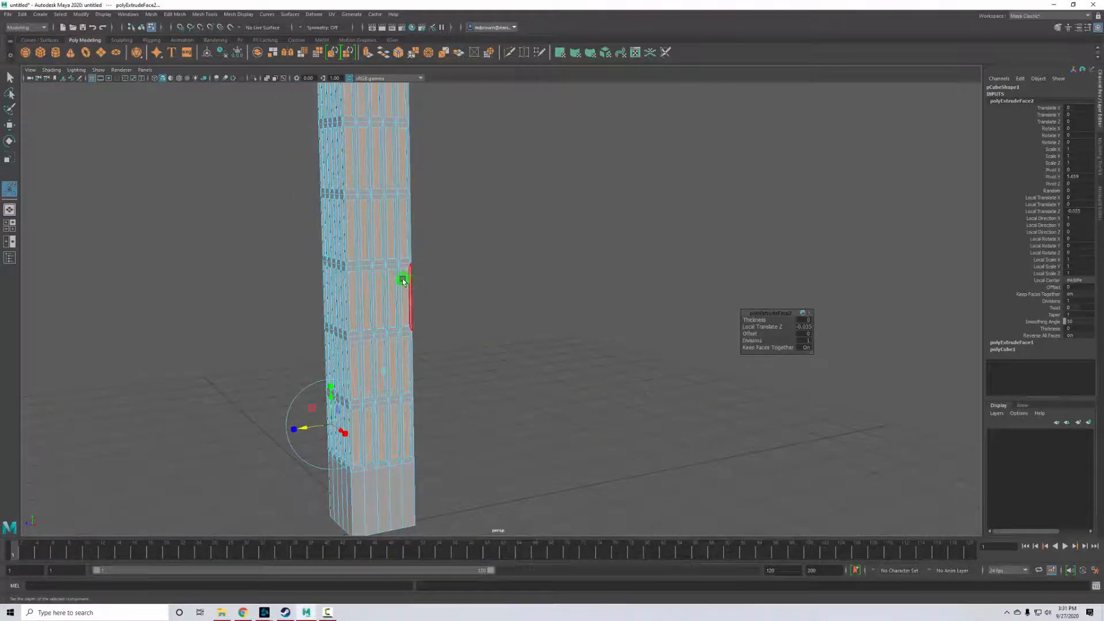
right_drag(386, 271, 414, 262)
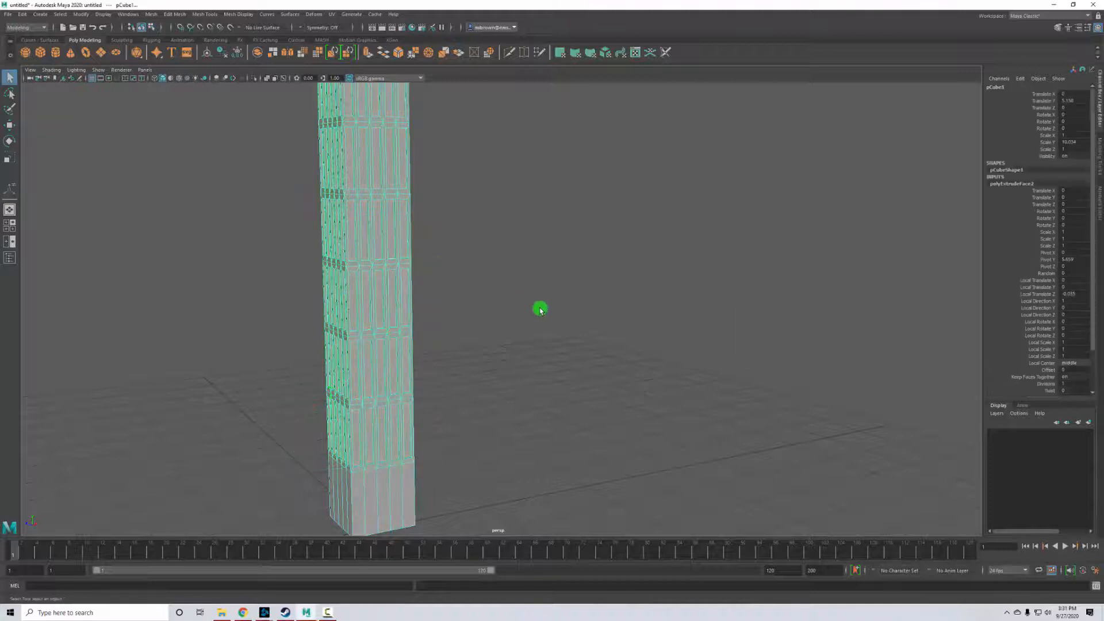
click(538, 308)
click(390, 375)
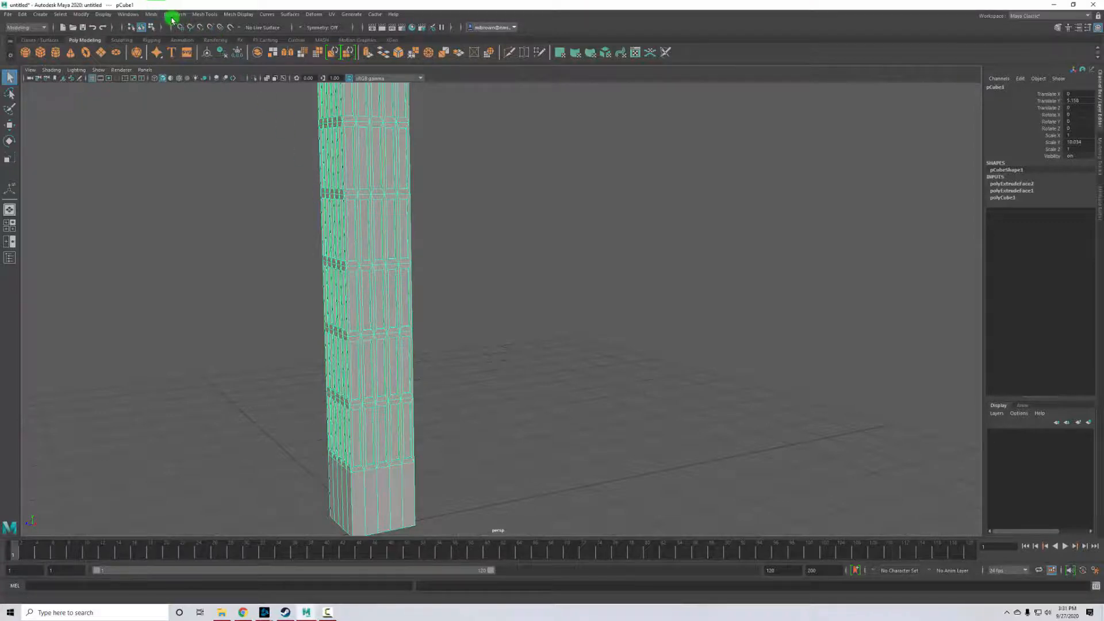
Open the Hypershade and place its window beside the tower so the model stays visible.
click(128, 14)
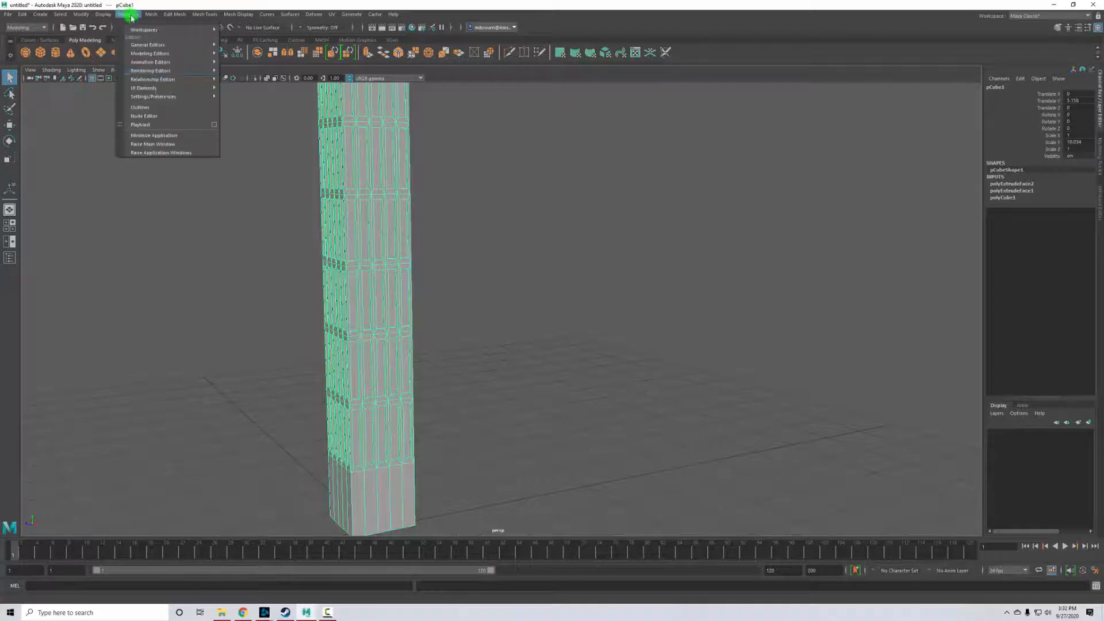
mouse_move(150, 72)
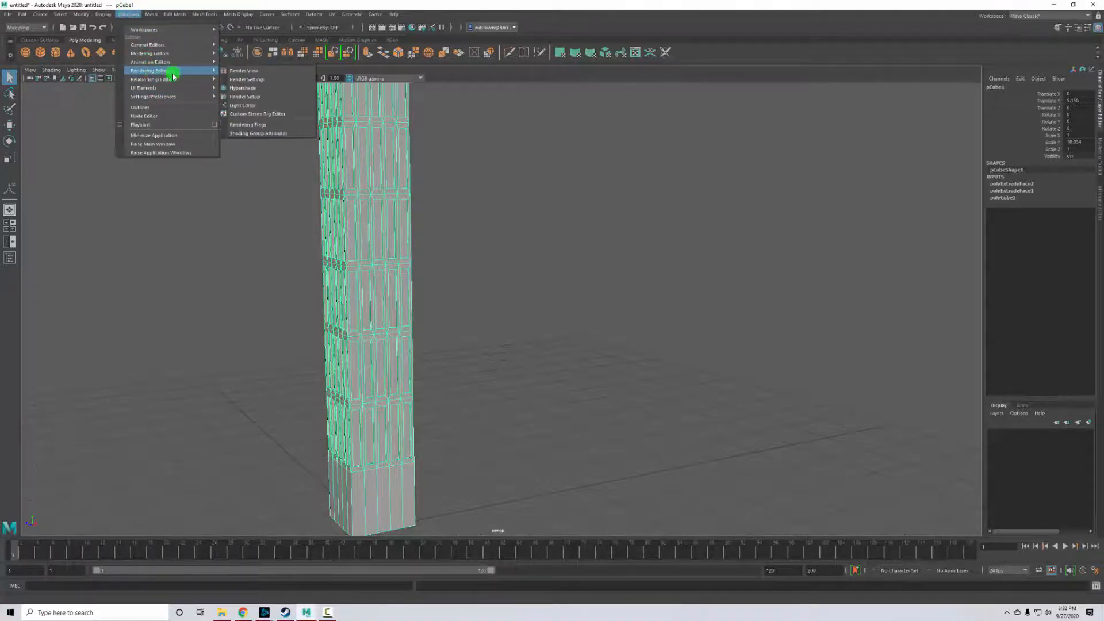
click(251, 88)
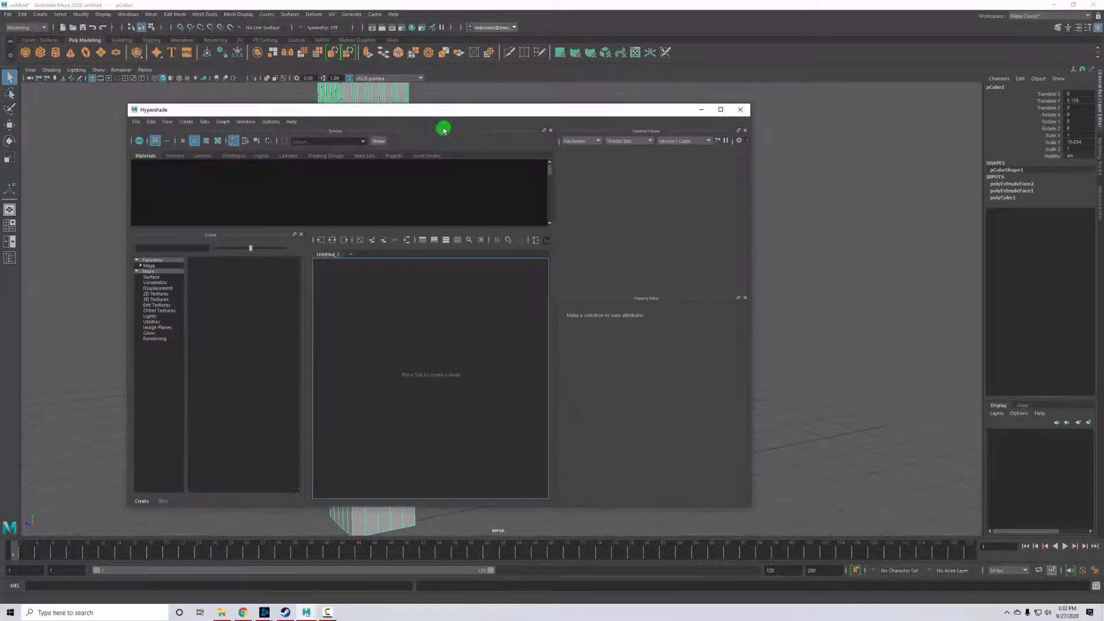
drag(439, 109, 771, 78)
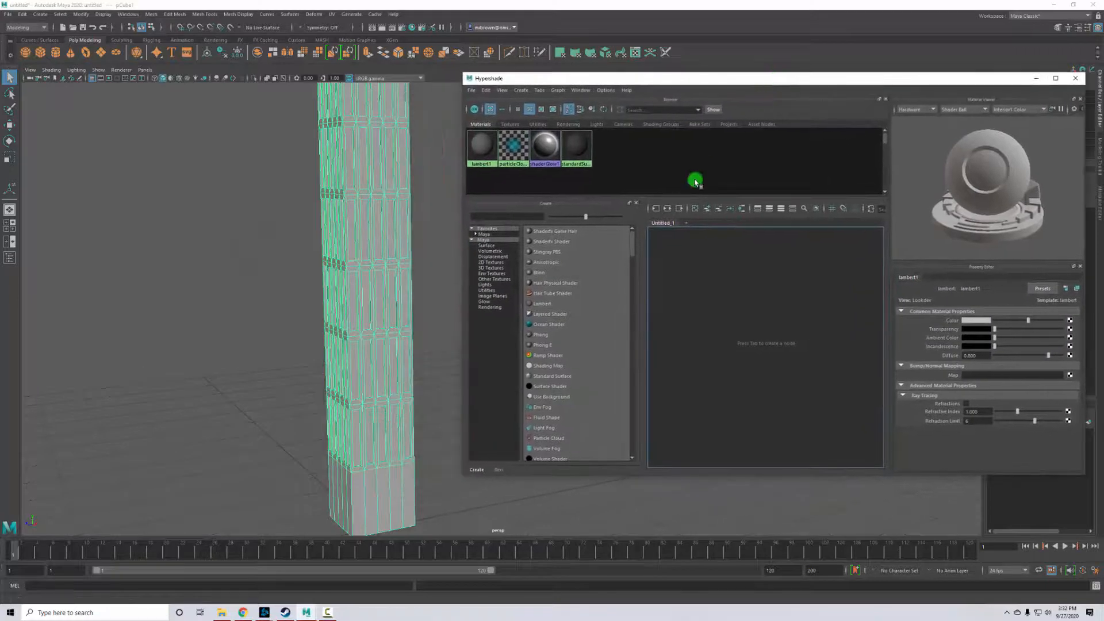
Create a Lambert material and darken its color to a deep gray.
drag(537, 305, 541, 306)
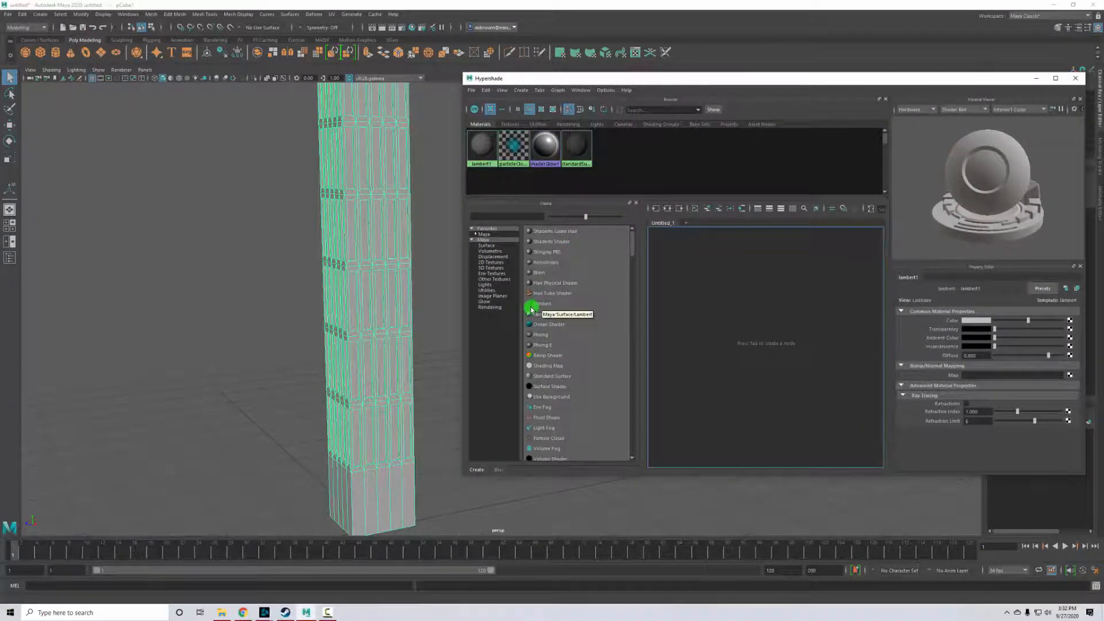
click(542, 305)
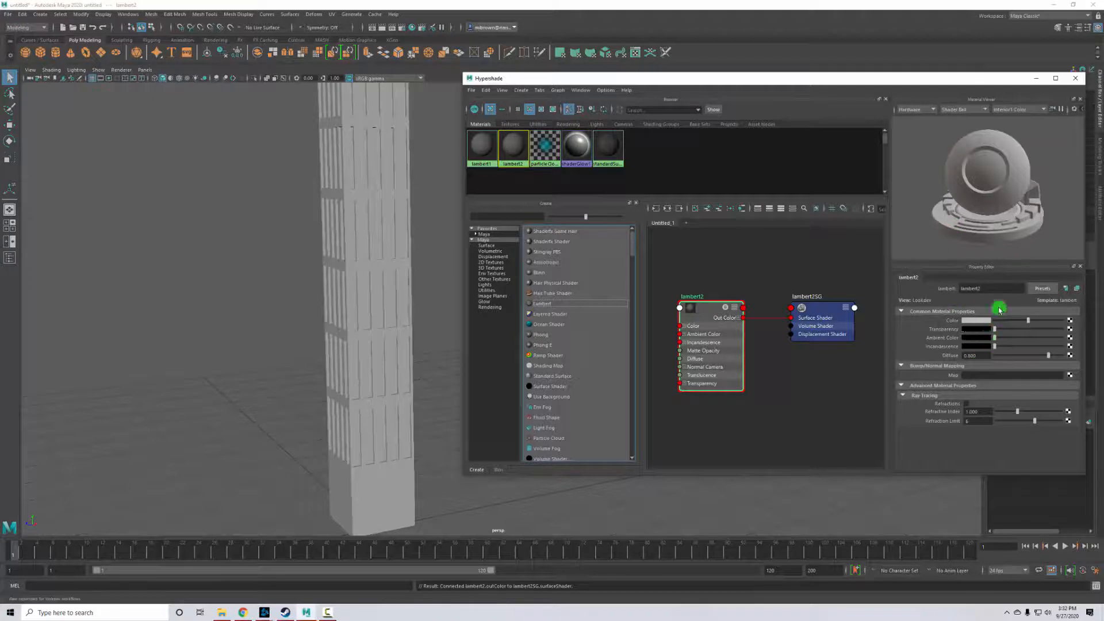
click(971, 320)
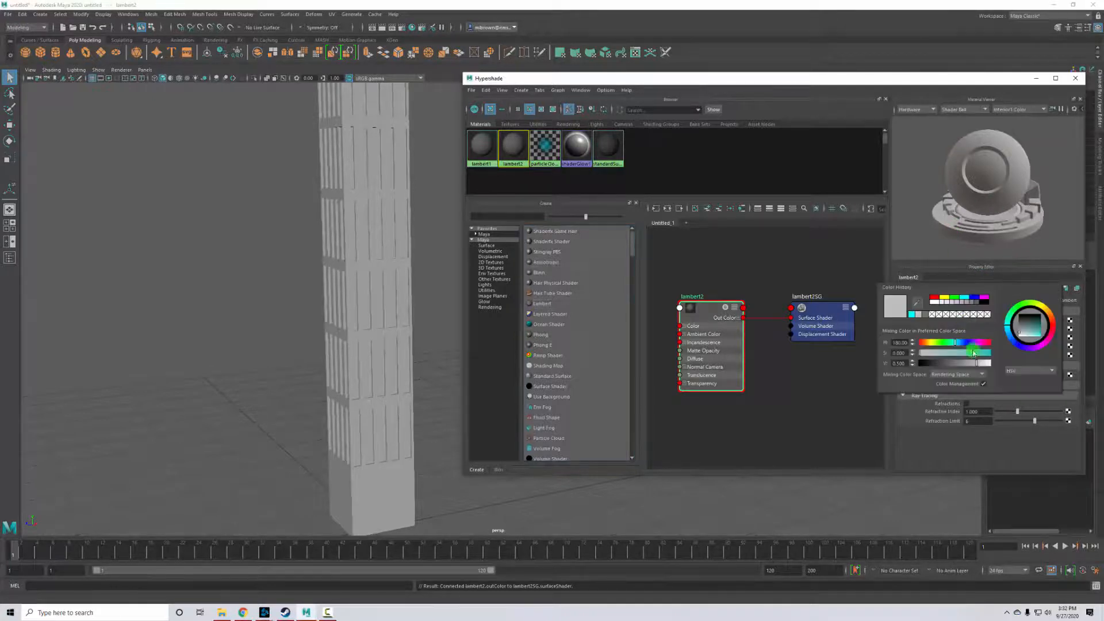
drag(969, 367, 952, 365)
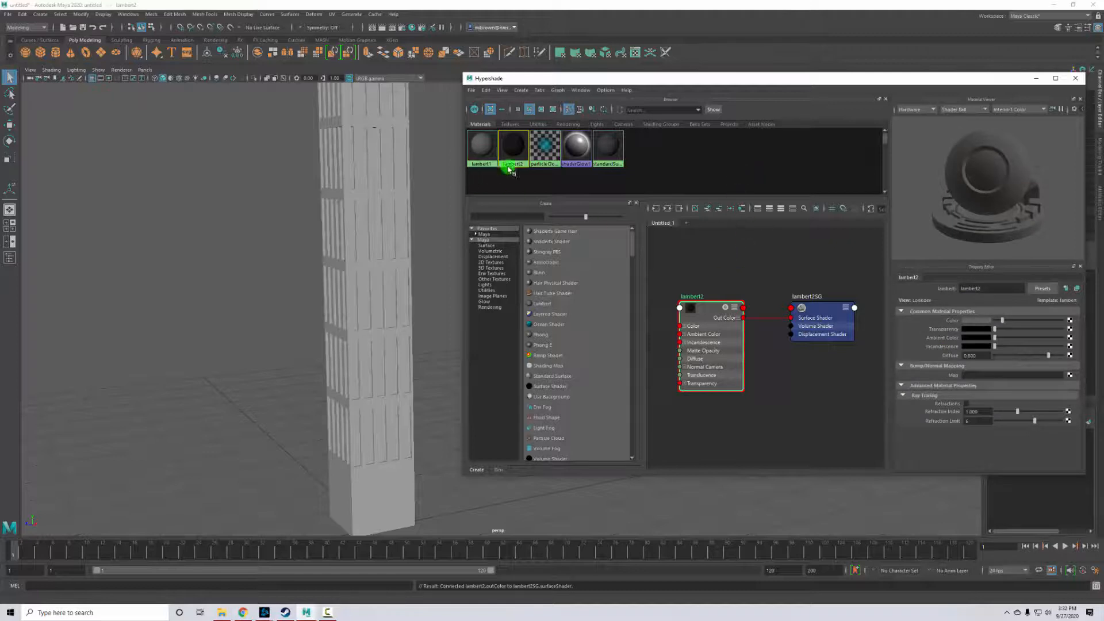
Assign the dark gray lambert2 material to the whole tower.
middle_drag(509, 168, 383, 239)
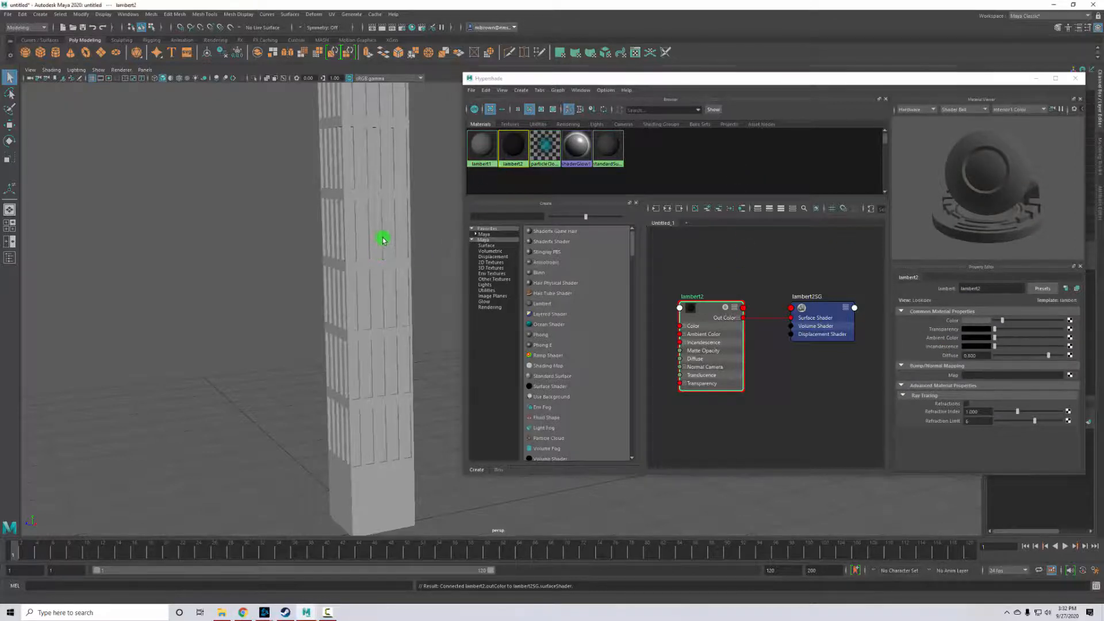
click(383, 239)
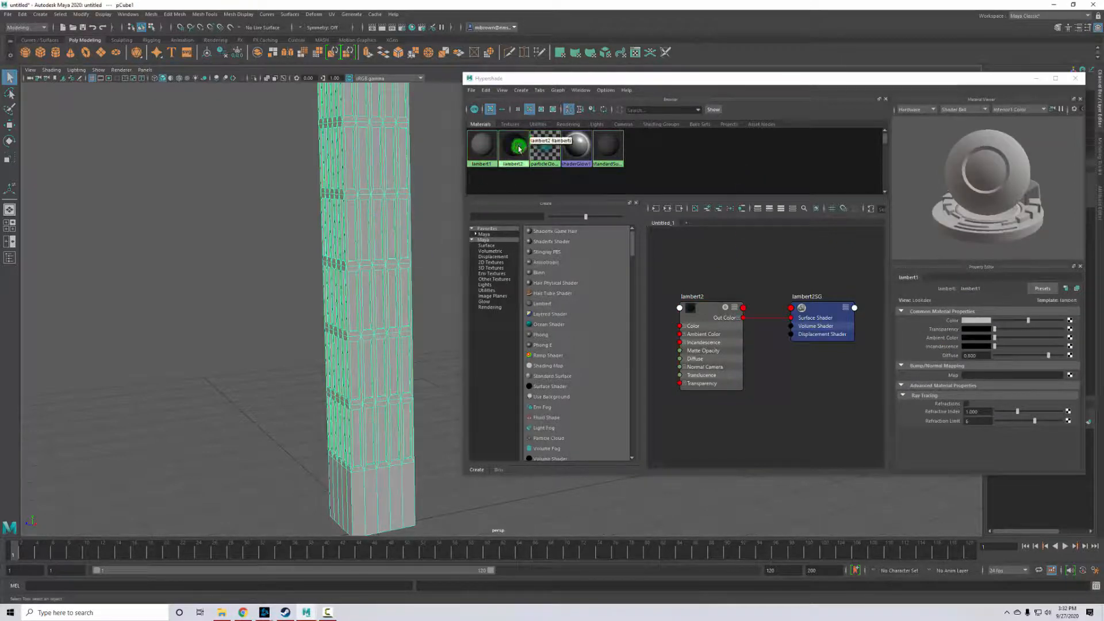
right_drag(519, 148, 517, 124)
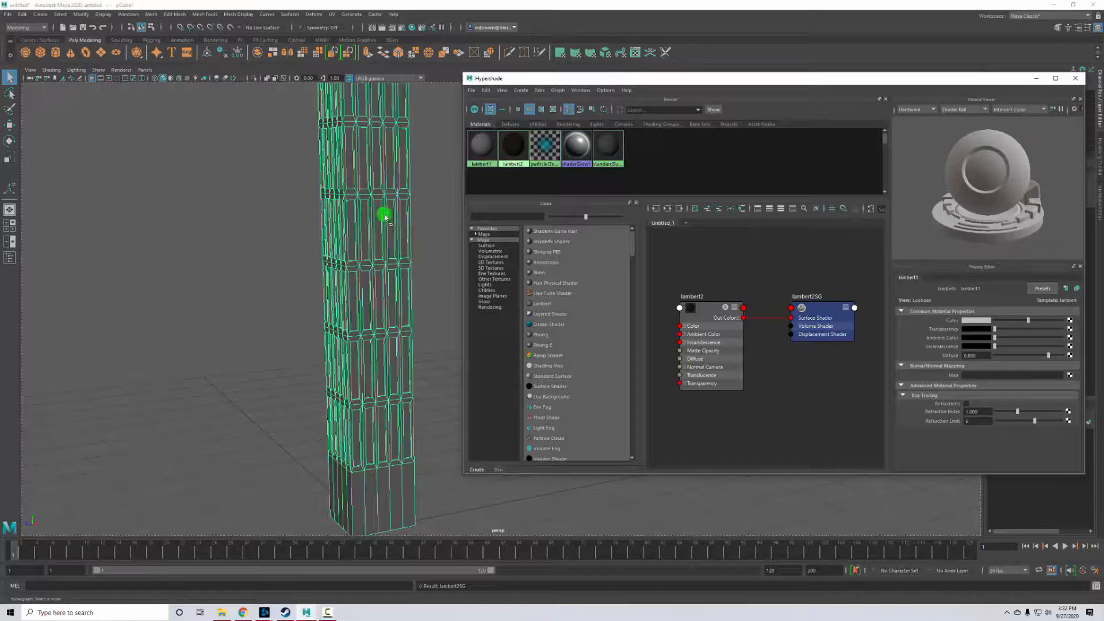
middle_drag(385, 218, 397, 219)
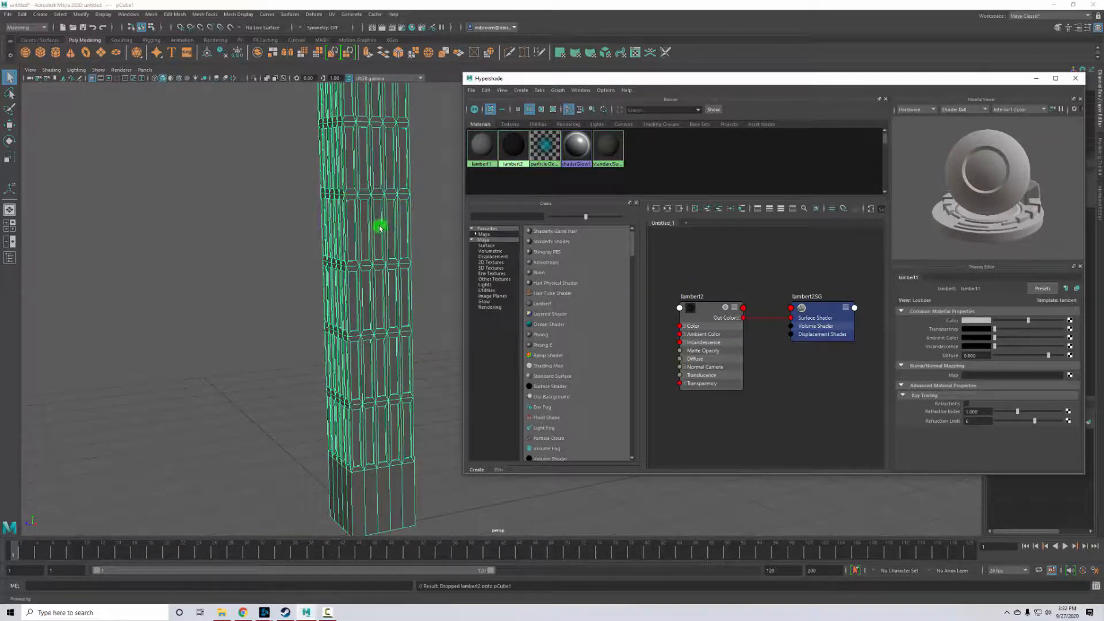
Create a Blinn material and move its material and shading group nodes up in the graph, away from the Lambert's nodes.
click(538, 272)
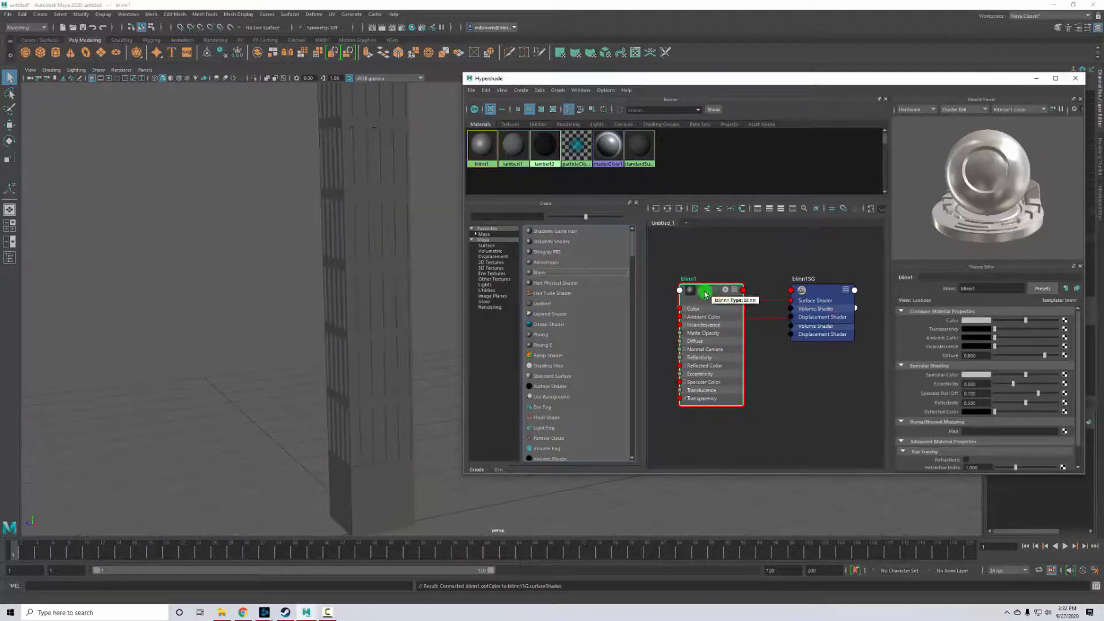
drag(705, 291, 722, 253)
click(820, 287)
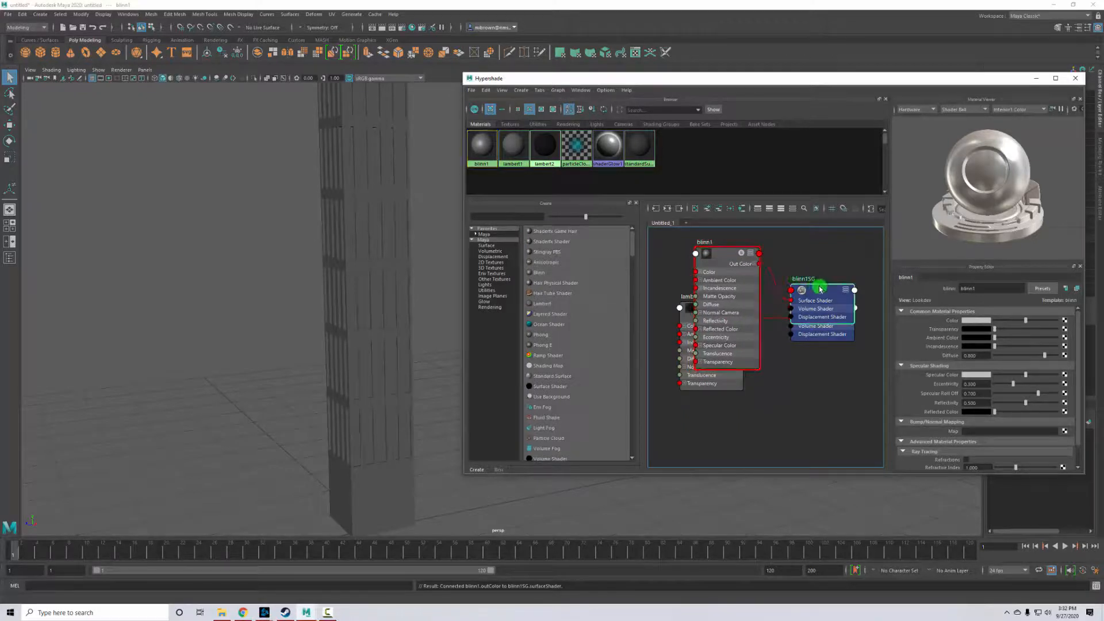
drag(821, 288, 817, 252)
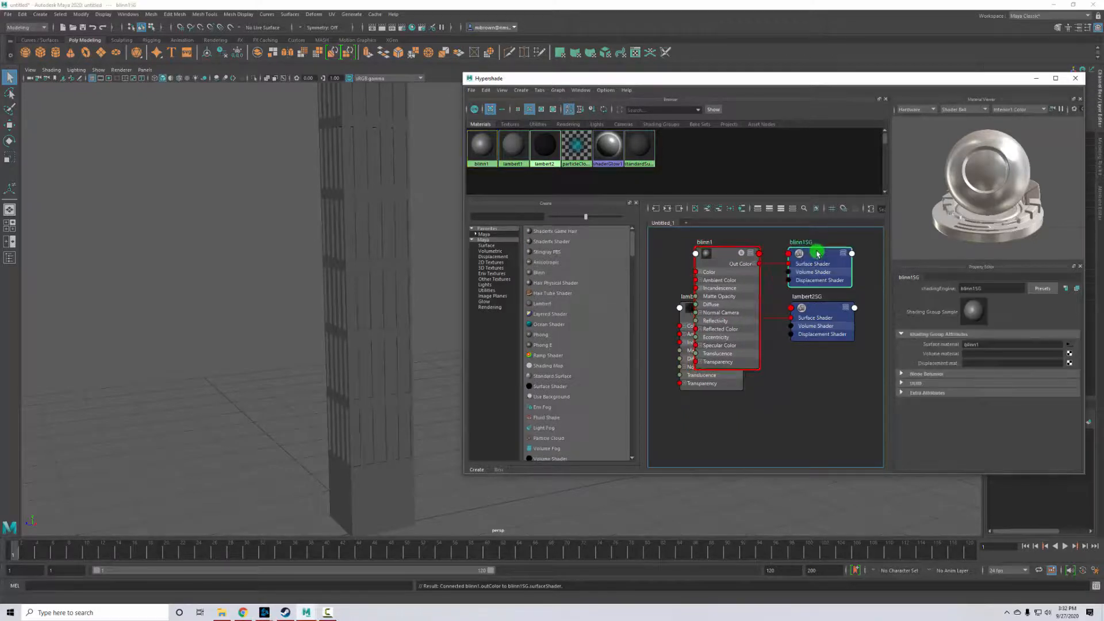
click(709, 260)
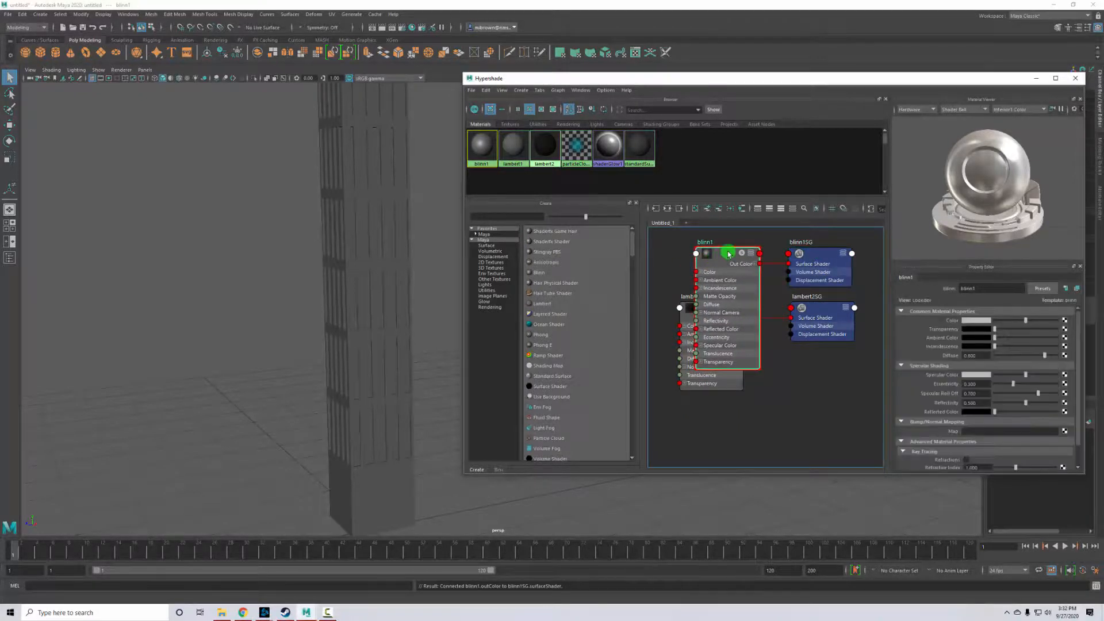
Set the color of the blinn1 material to bright cyan.
click(970, 324)
click(971, 301)
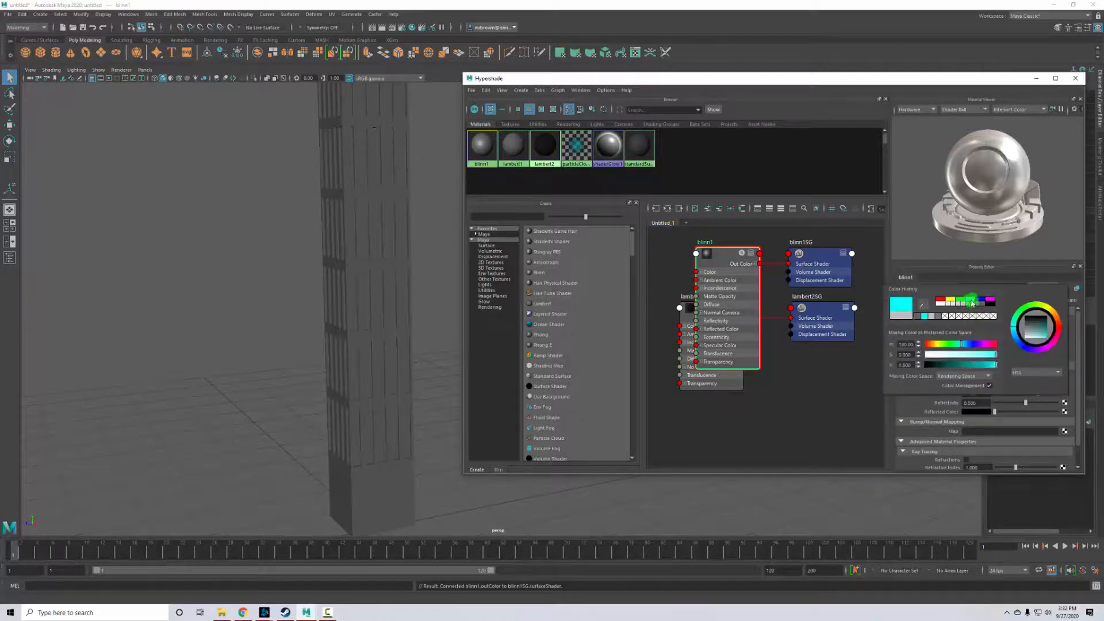
click(720, 302)
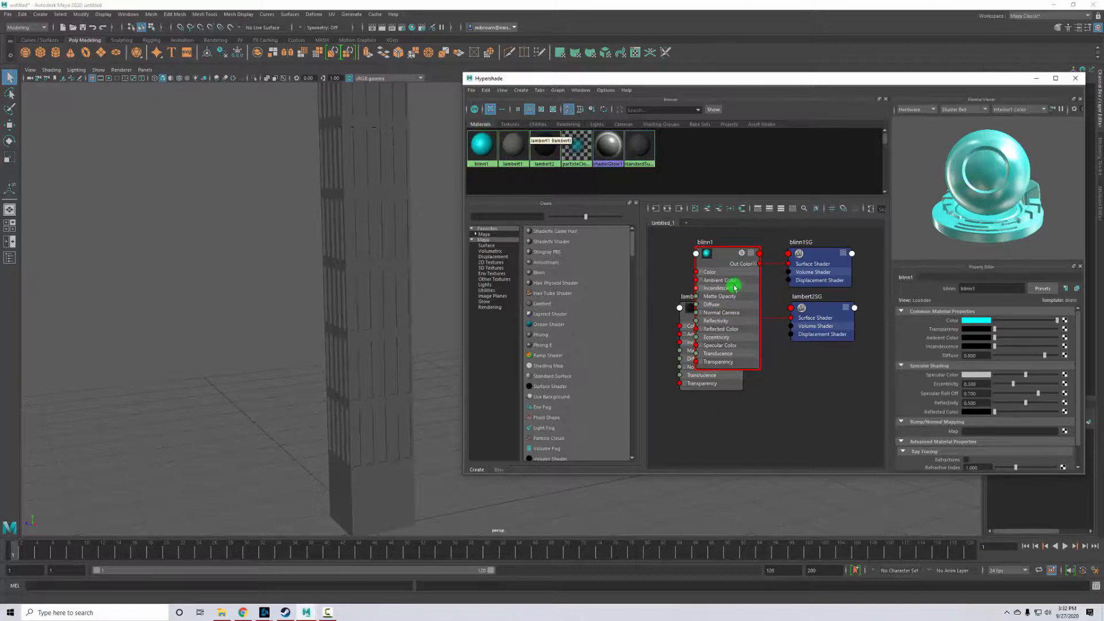
Switch the tower to face selection and assign the cyan blinn1 material to its recessed window panels.
click(385, 193)
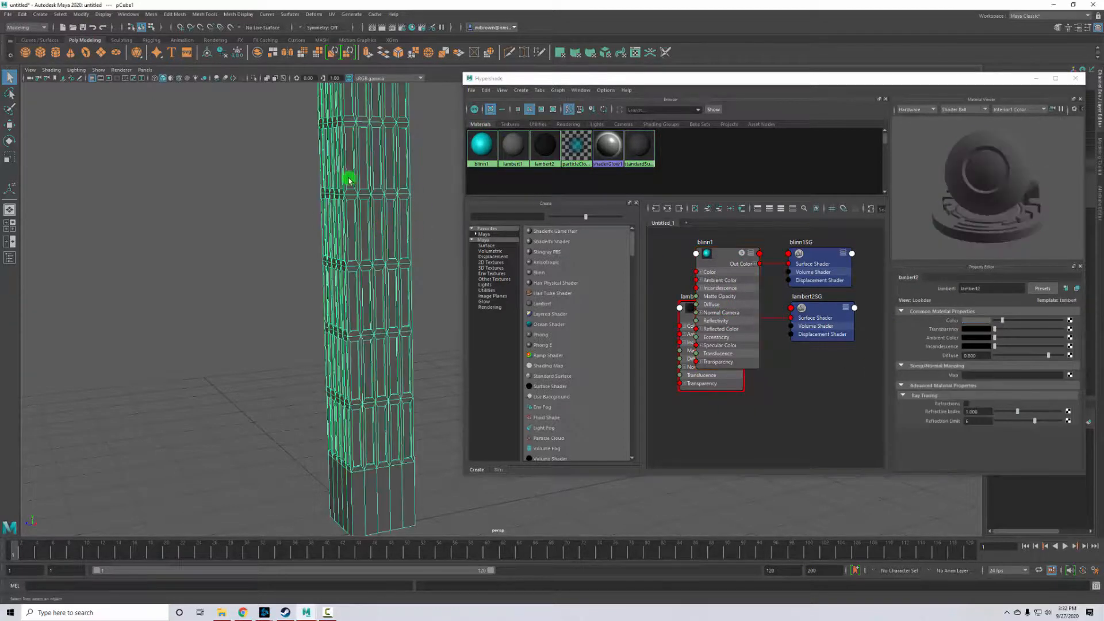
right_click(367, 228)
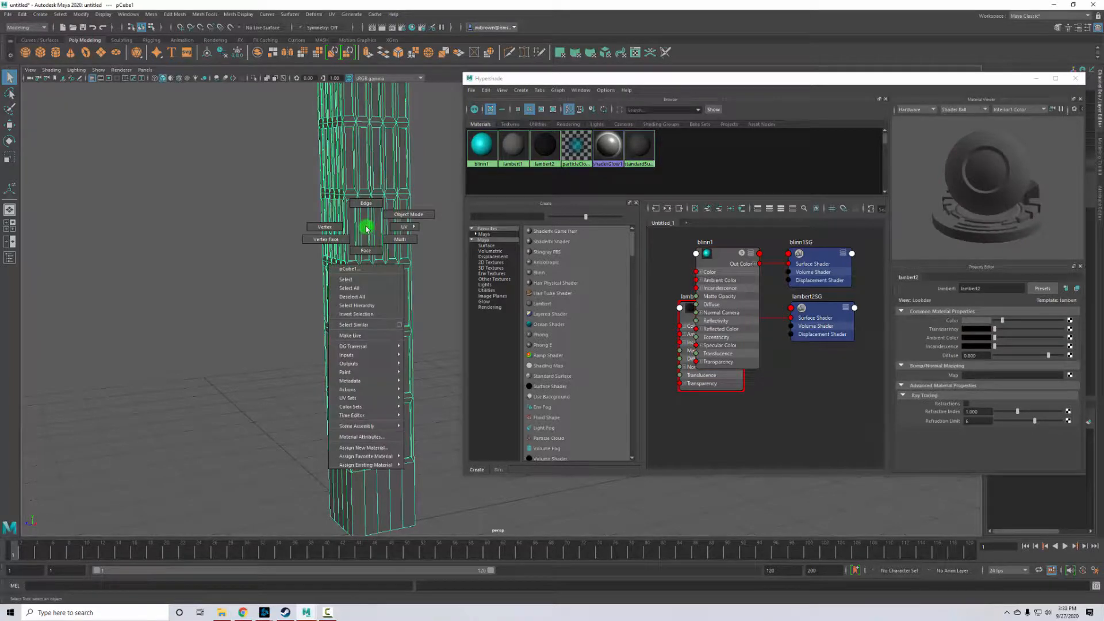
click(368, 251)
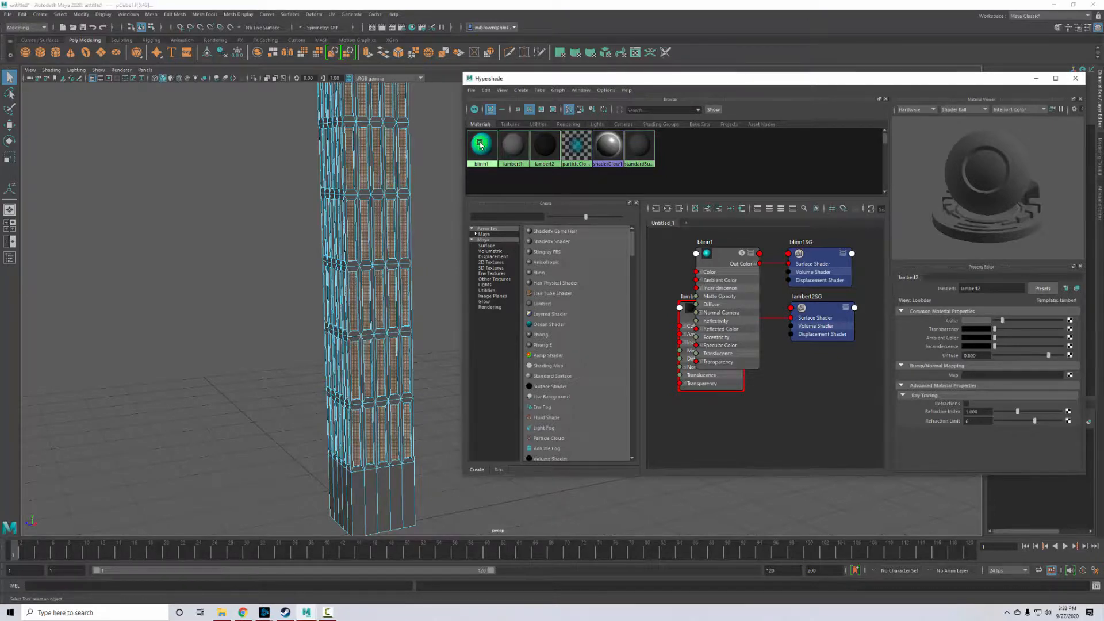
right_drag(481, 145, 475, 119)
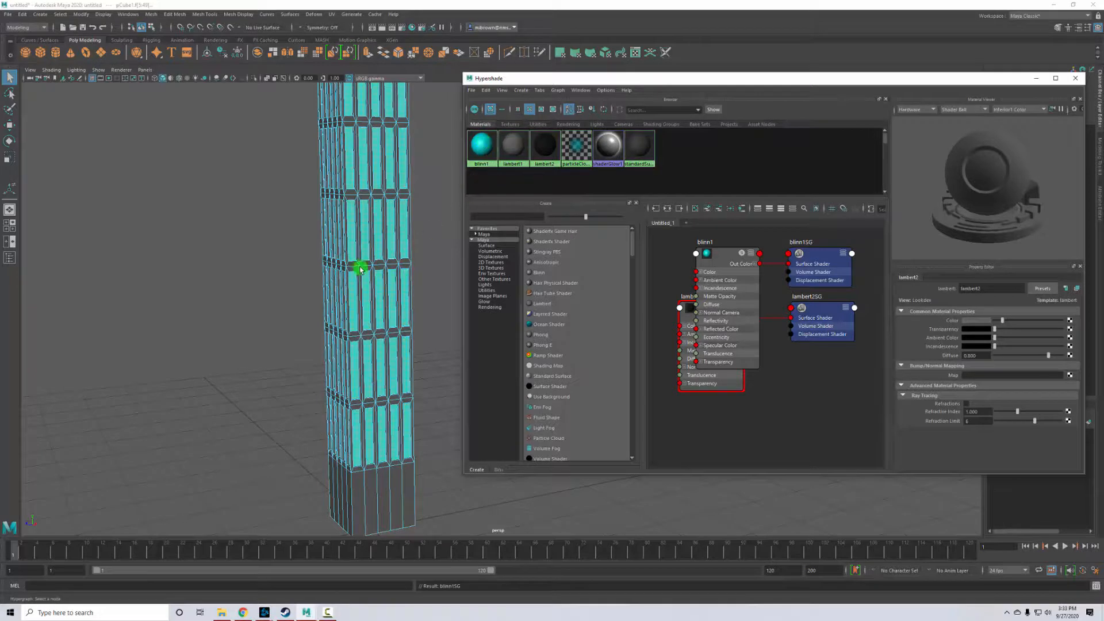
Return the tower to object mode, close the Hypershade and deselect the tower to view its materials.
right_drag(357, 264, 394, 253)
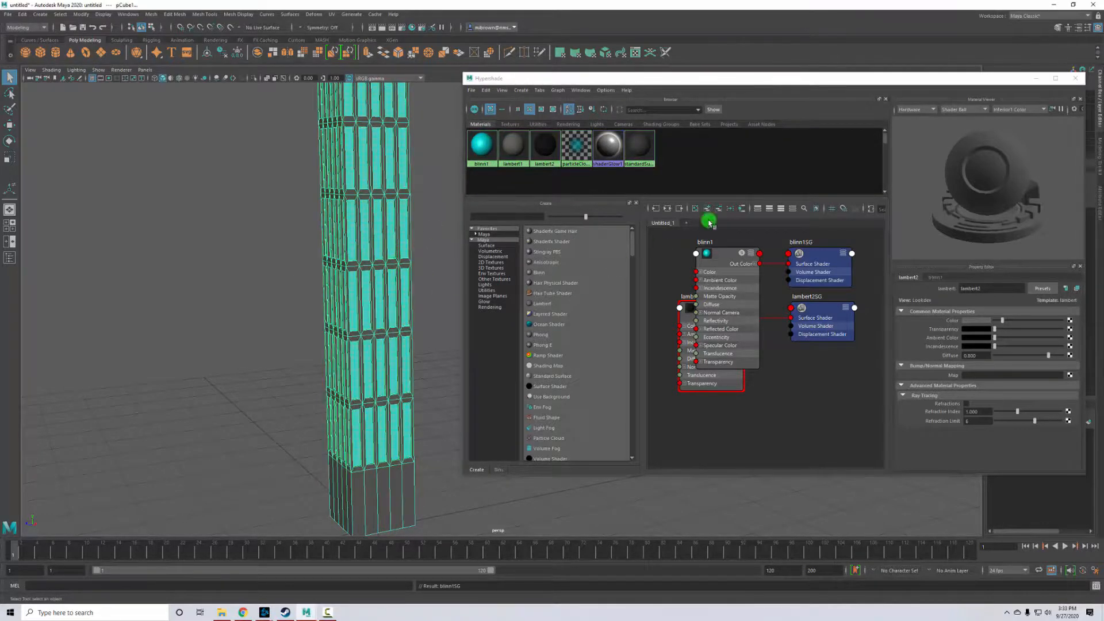
click(994, 132)
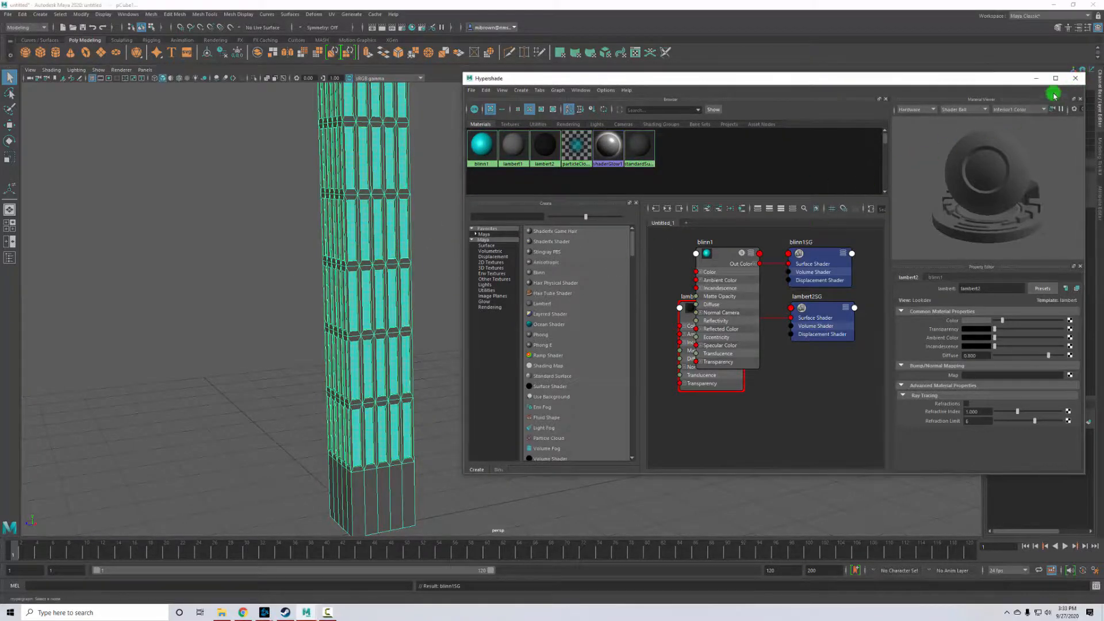
click(1075, 78)
click(659, 286)
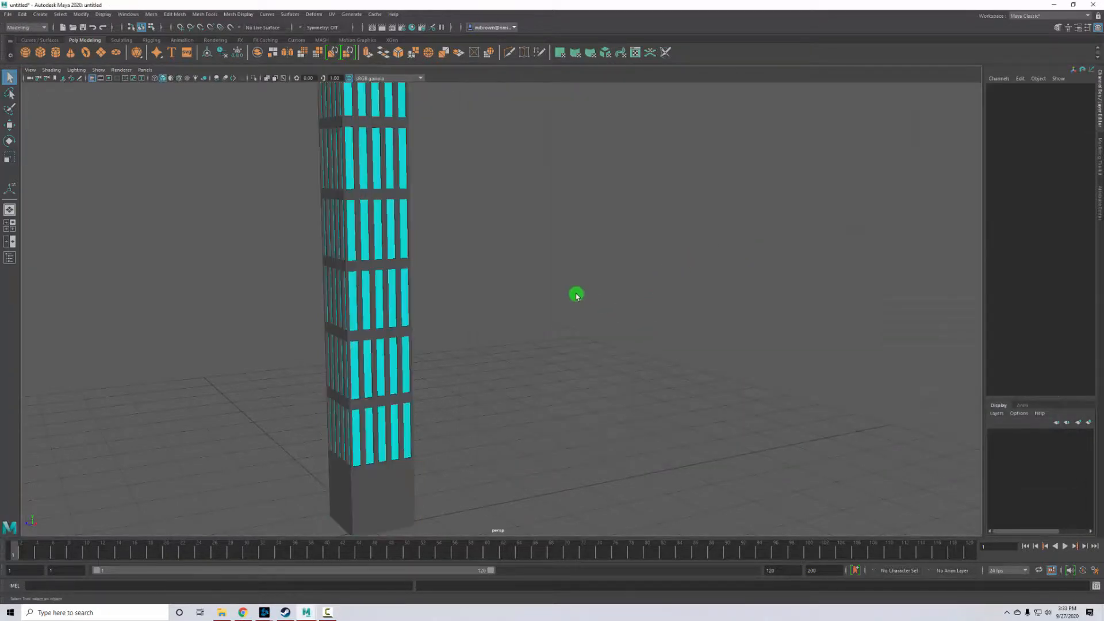
alt+drag(577, 296, 450, 364)
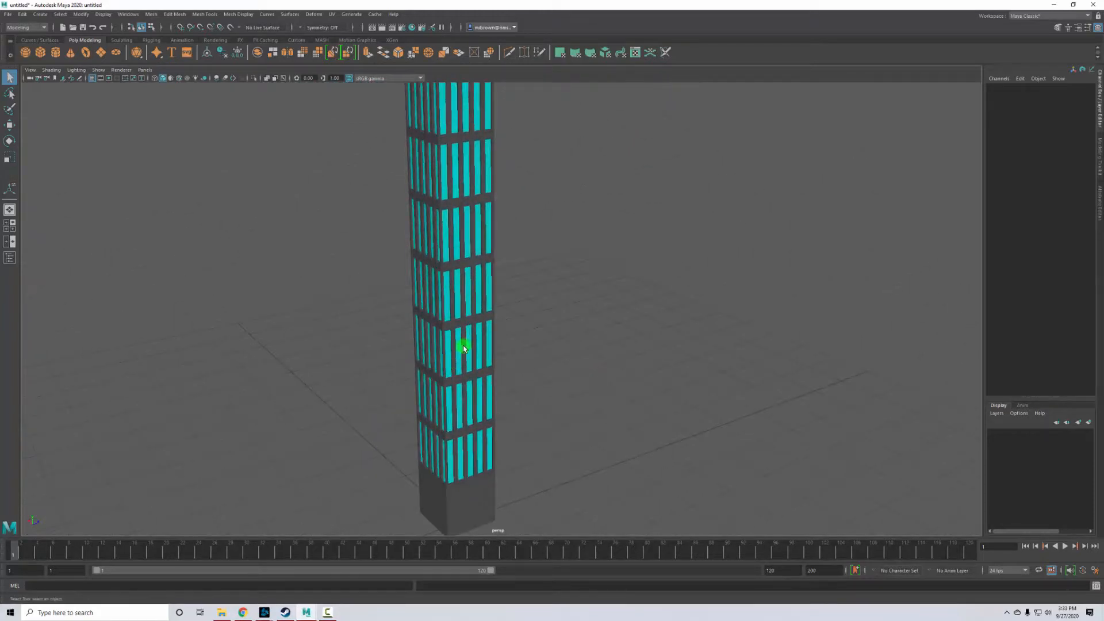